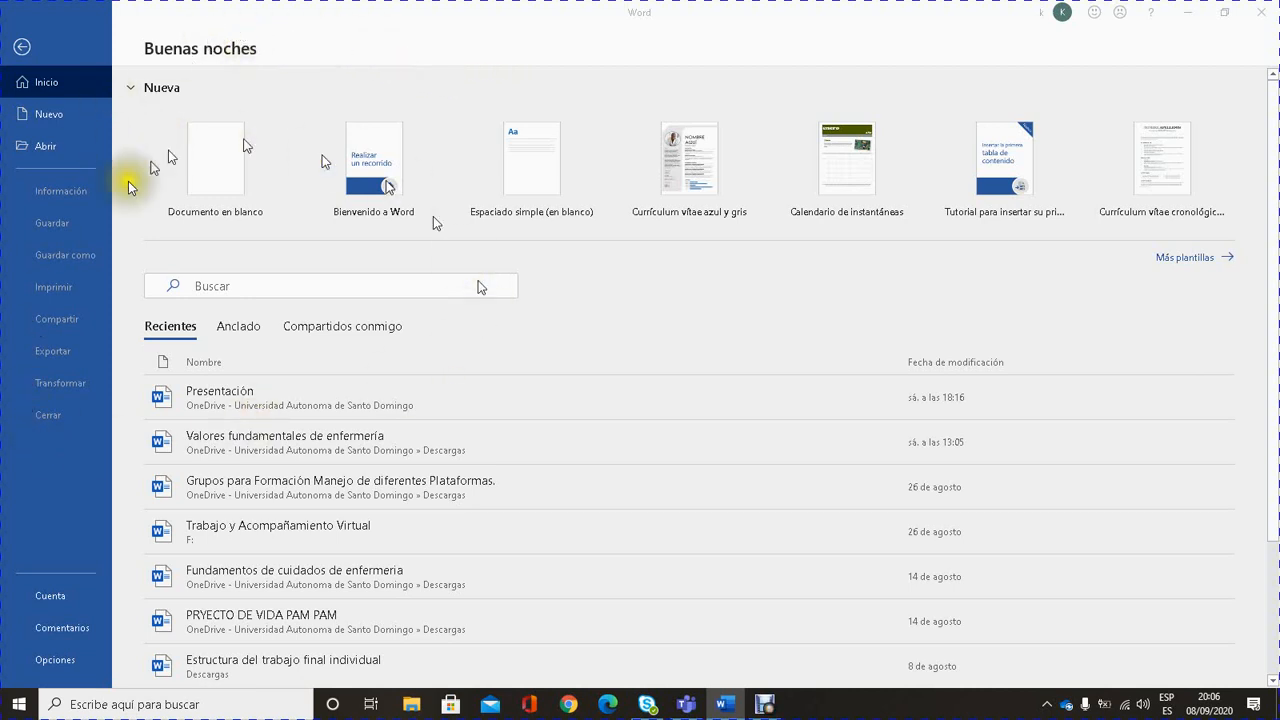
# - Leave the start screen and open the Word options dialog
pyautogui.click(19, 47)
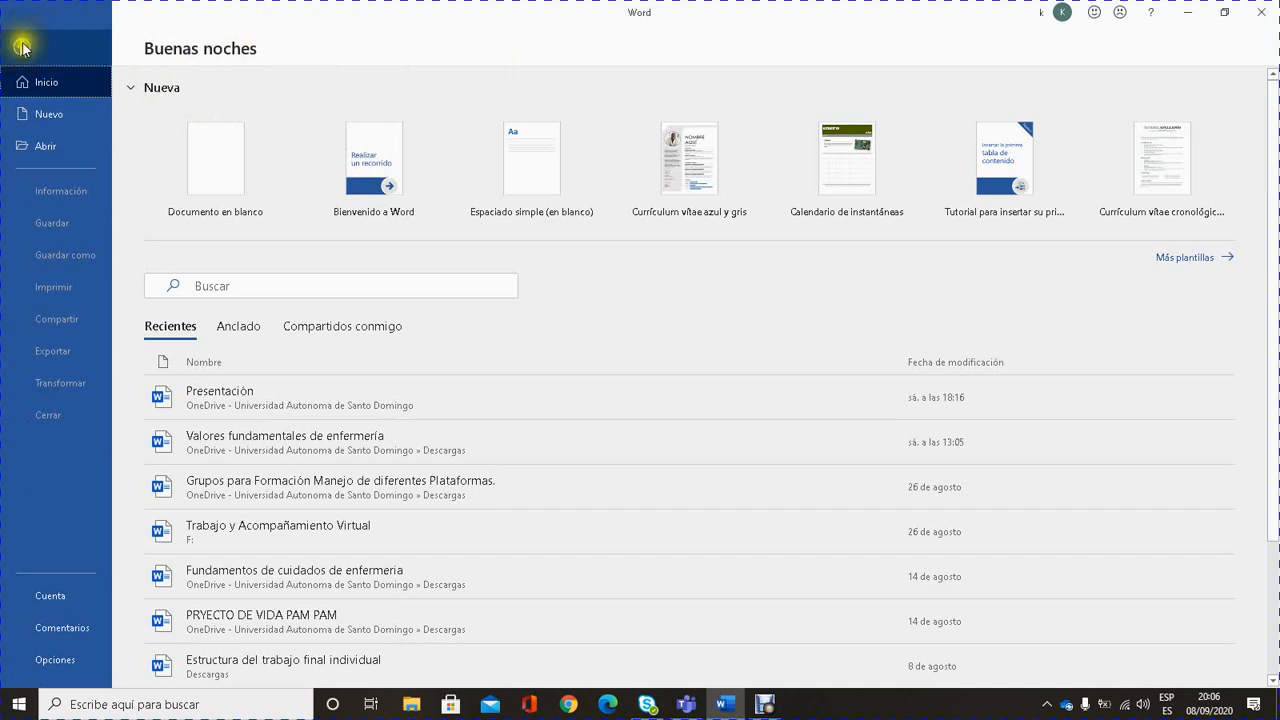
pyautogui.click(20, 47)
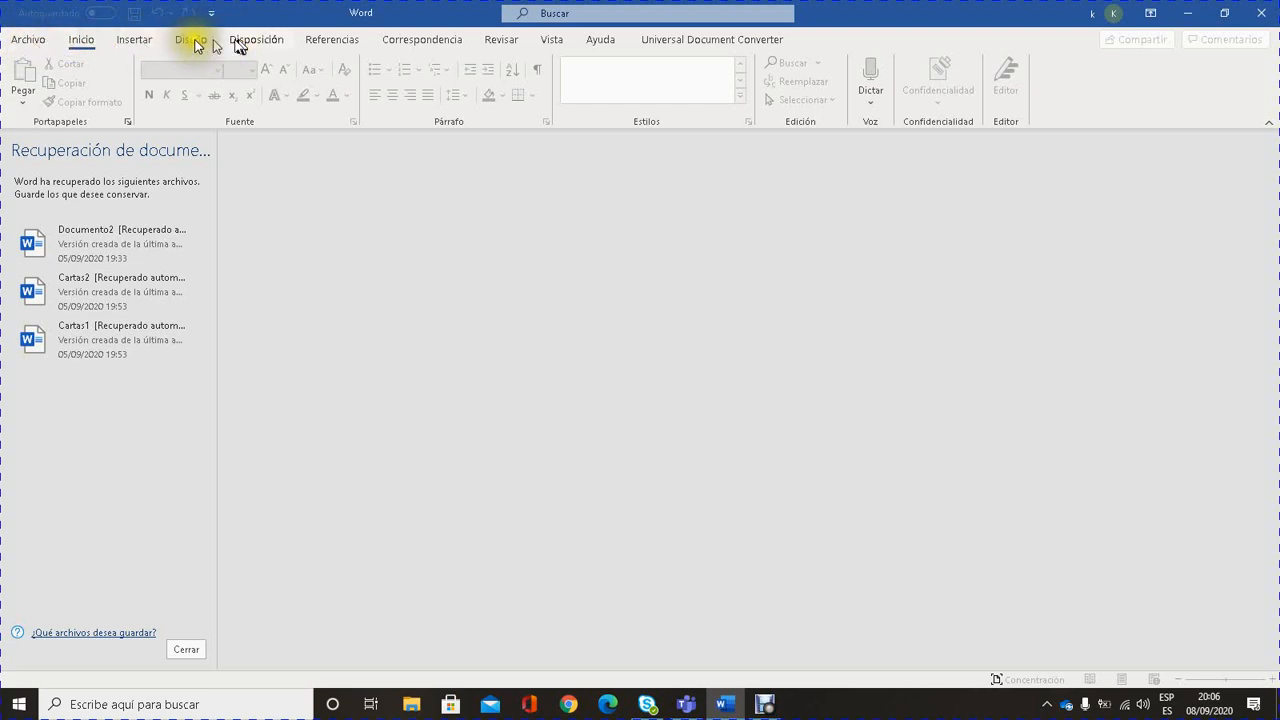
pyautogui.click(22, 45)
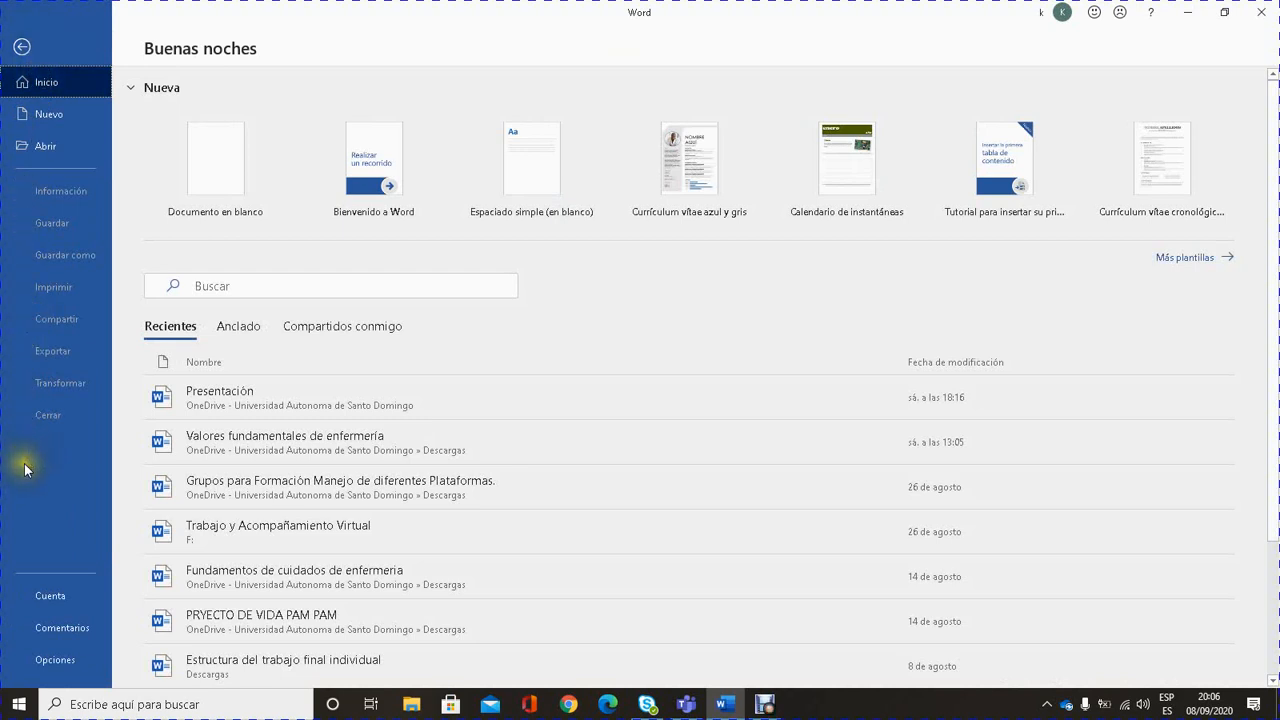
pyautogui.click(47, 661)
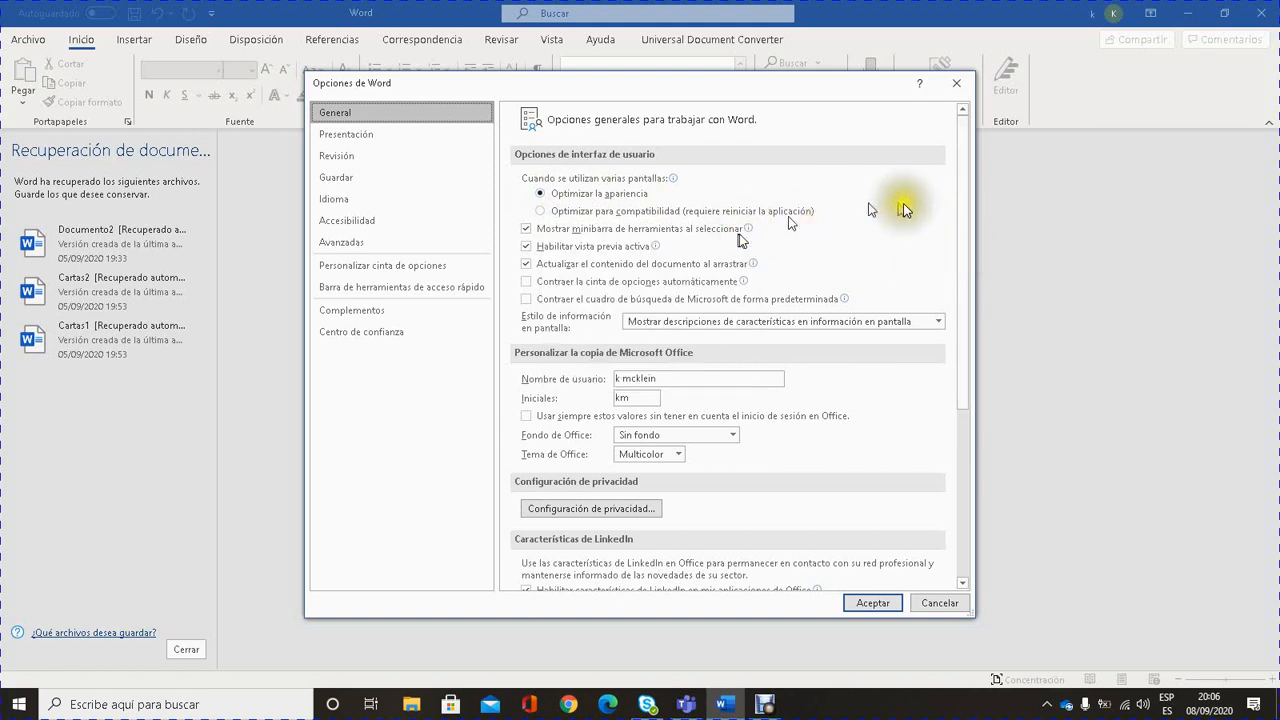
# - Toggle the checkboxes under Opciones de inicio and the macro co-authoring option in the General options, restoring each one
pyautogui.click(956, 220)
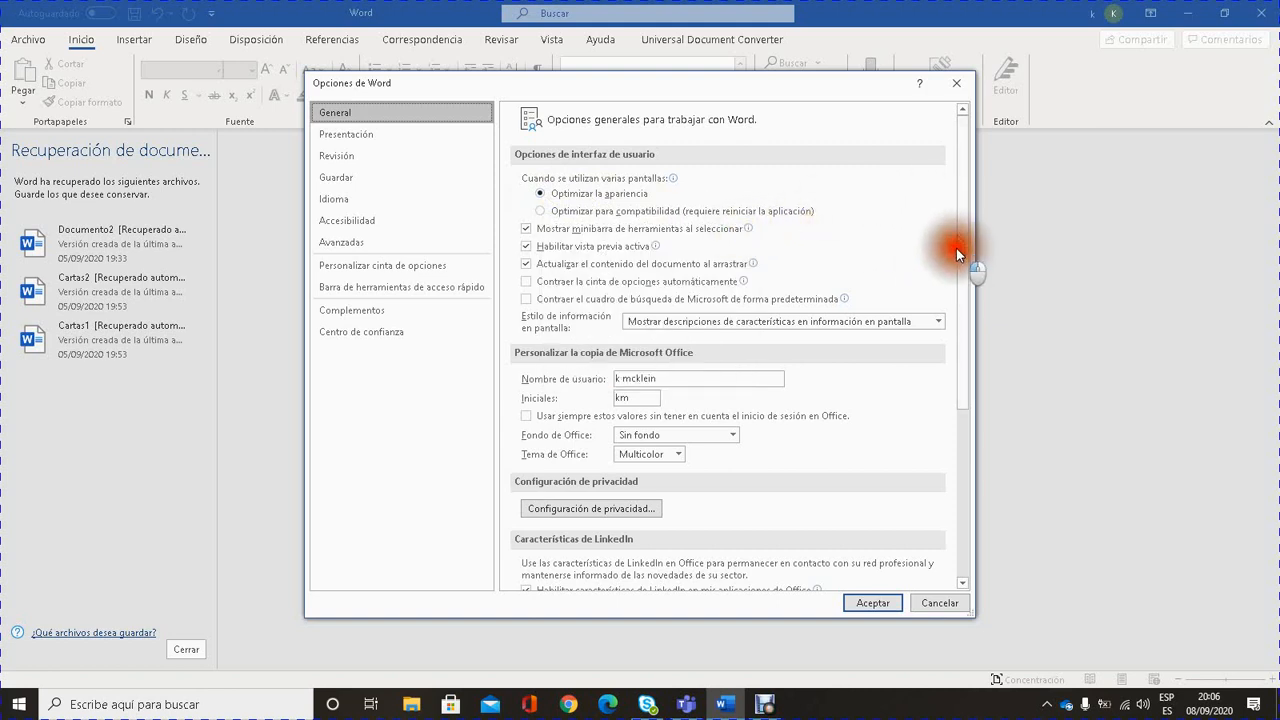
pyautogui.moveTo(956, 248); pyautogui.dragTo(965, 421)
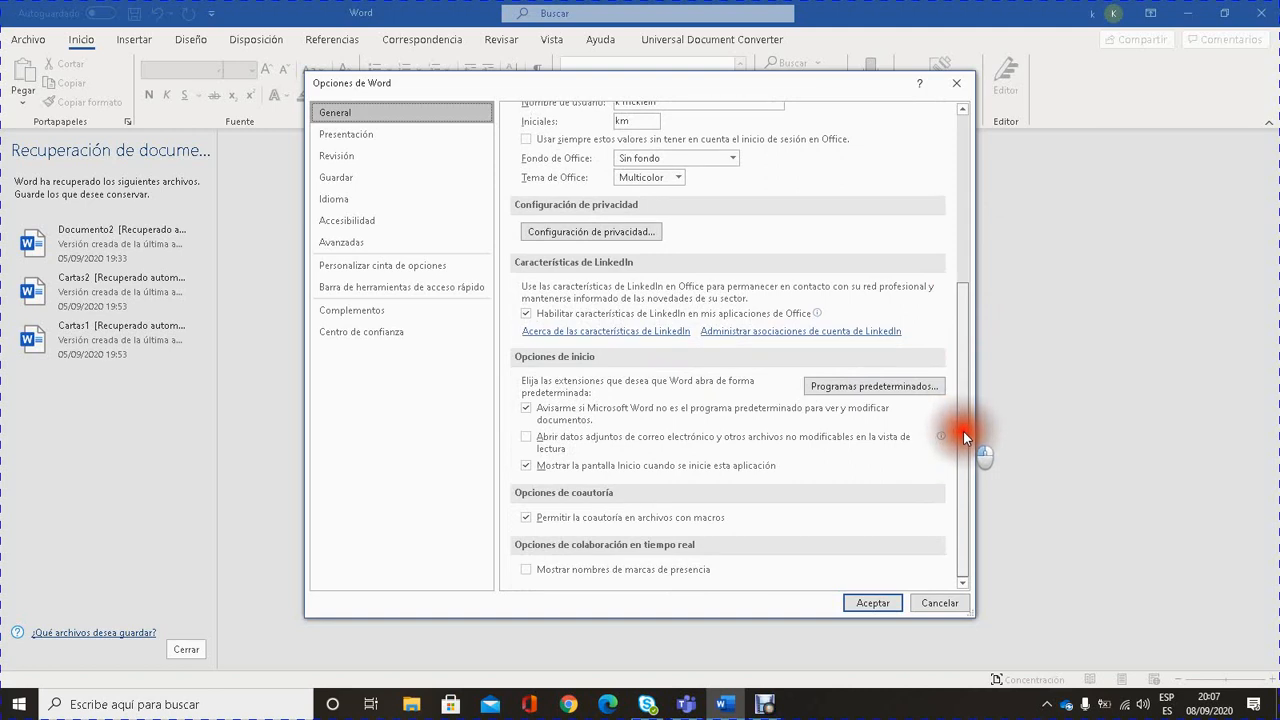
pyautogui.moveTo(963, 429); pyautogui.dragTo(968, 429)
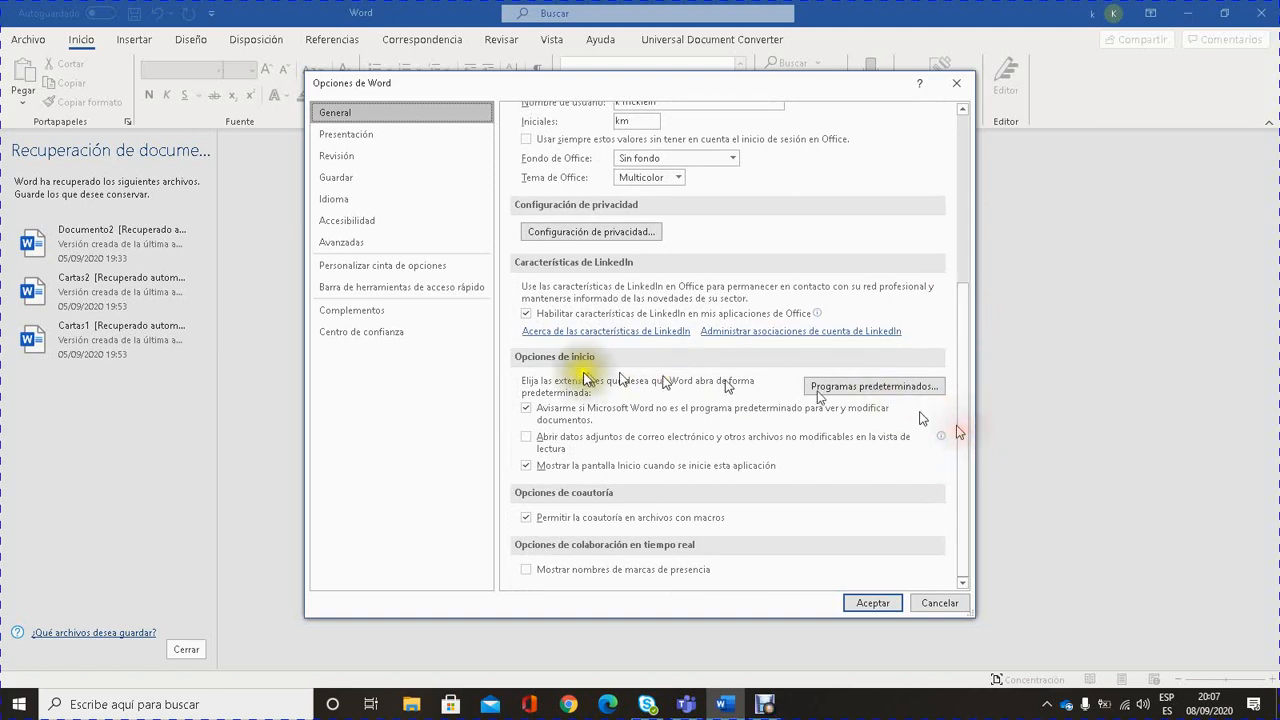
pyautogui.click(526, 408)
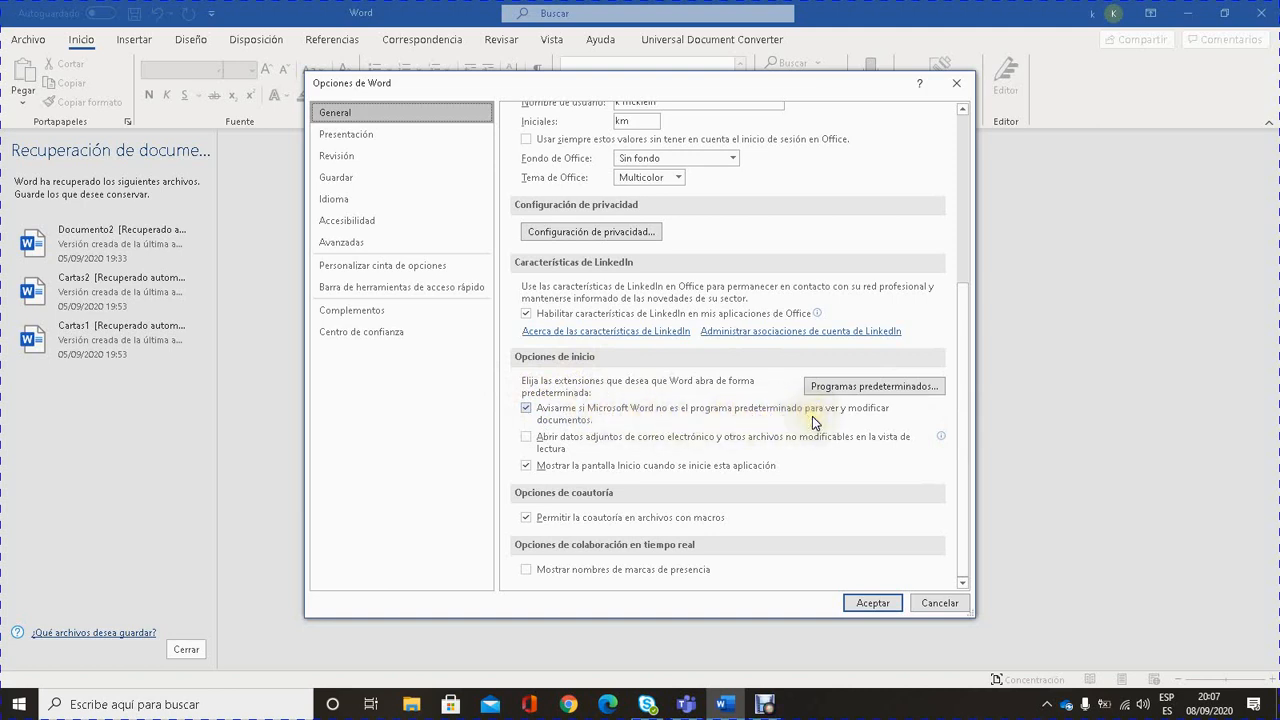
pyautogui.click(525, 408)
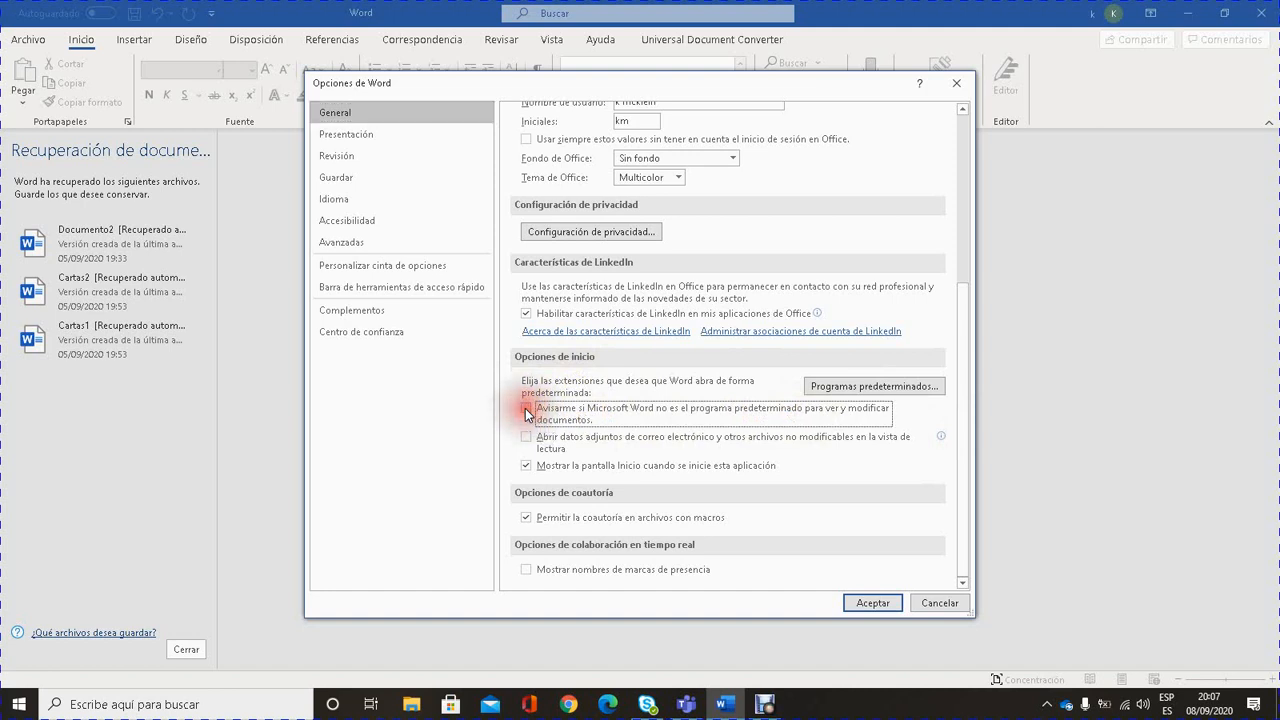
pyautogui.click(526, 409)
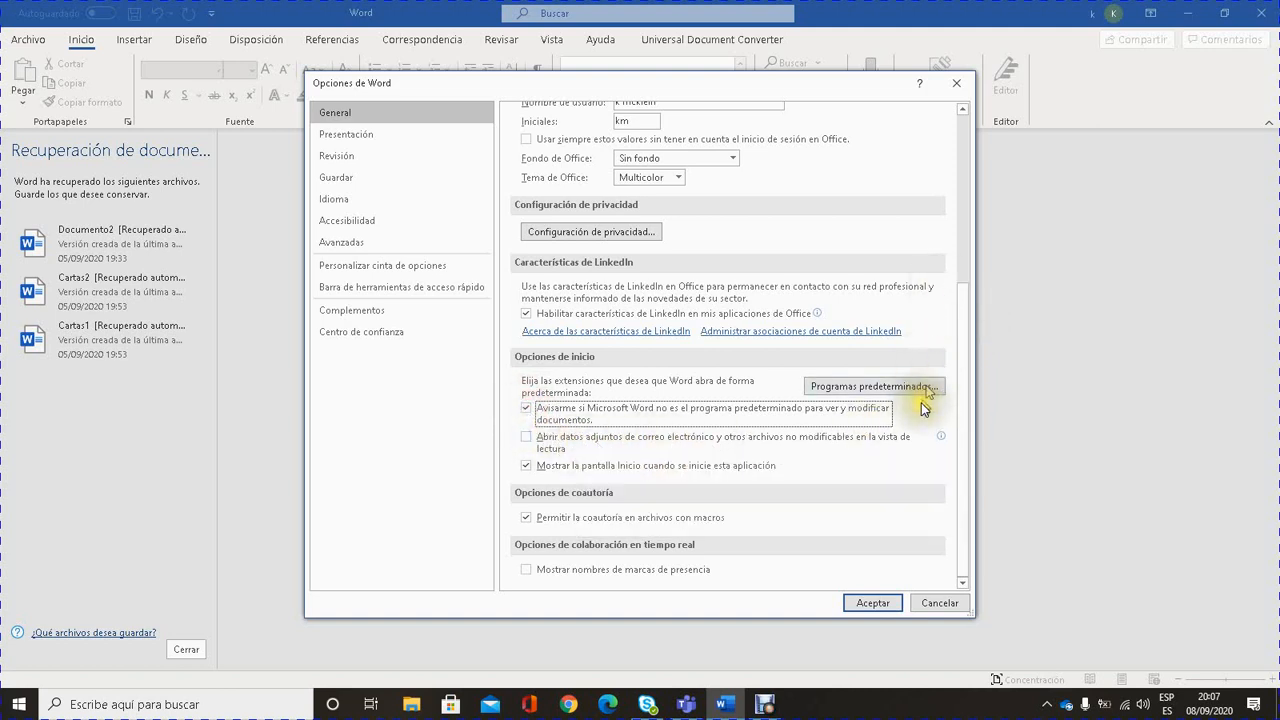
pyautogui.click(522, 440)
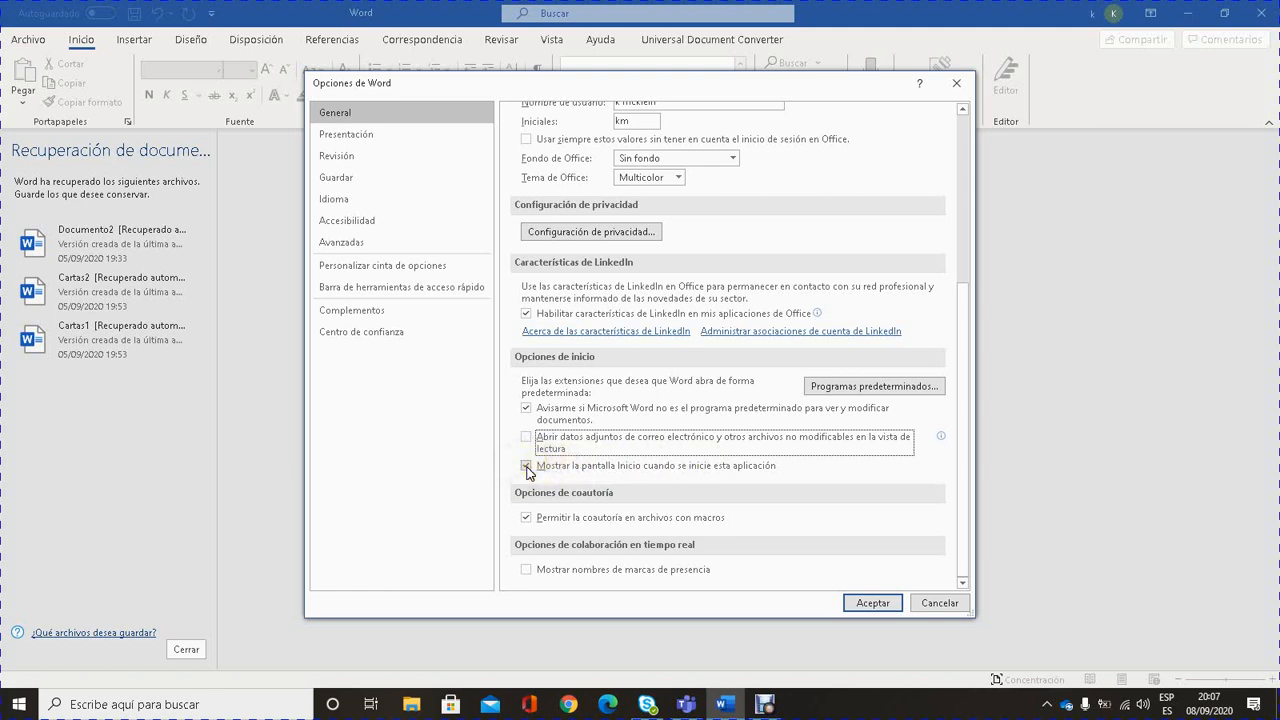
pyautogui.click(526, 467)
pyautogui.click(526, 467)
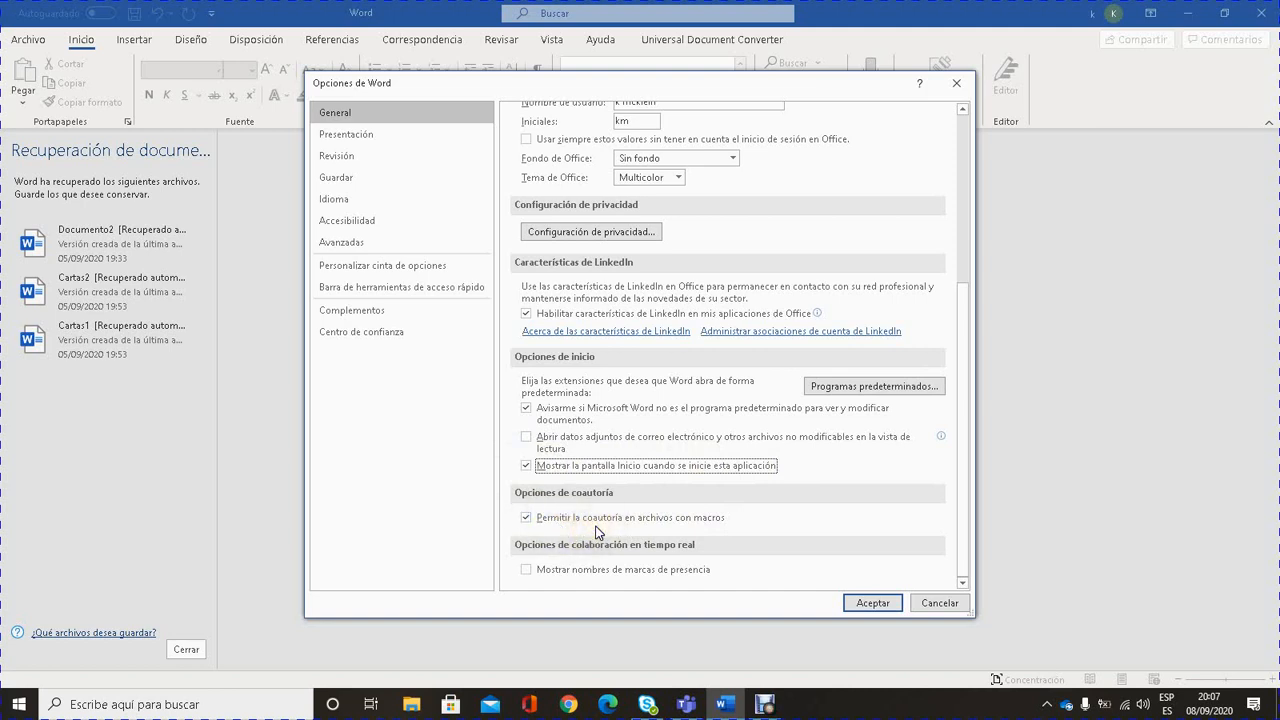
pyautogui.click(527, 518)
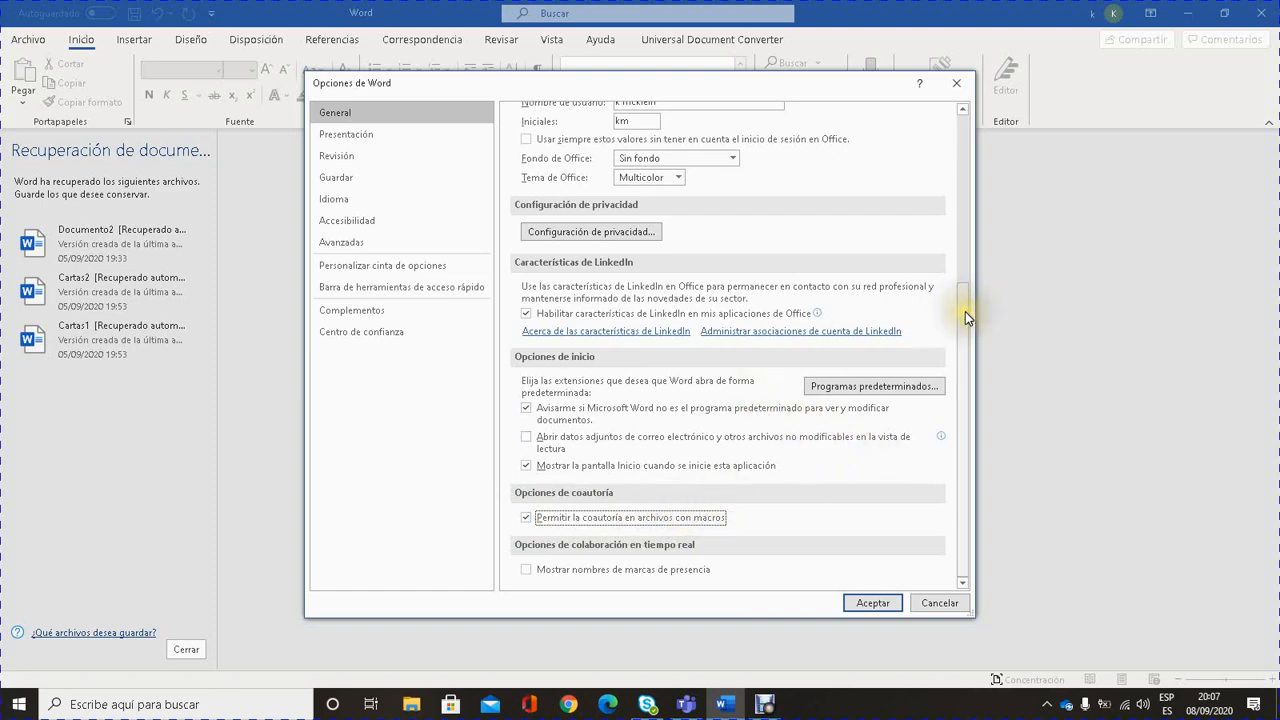
pyautogui.moveTo(965, 311); pyautogui.dragTo(940, 158)
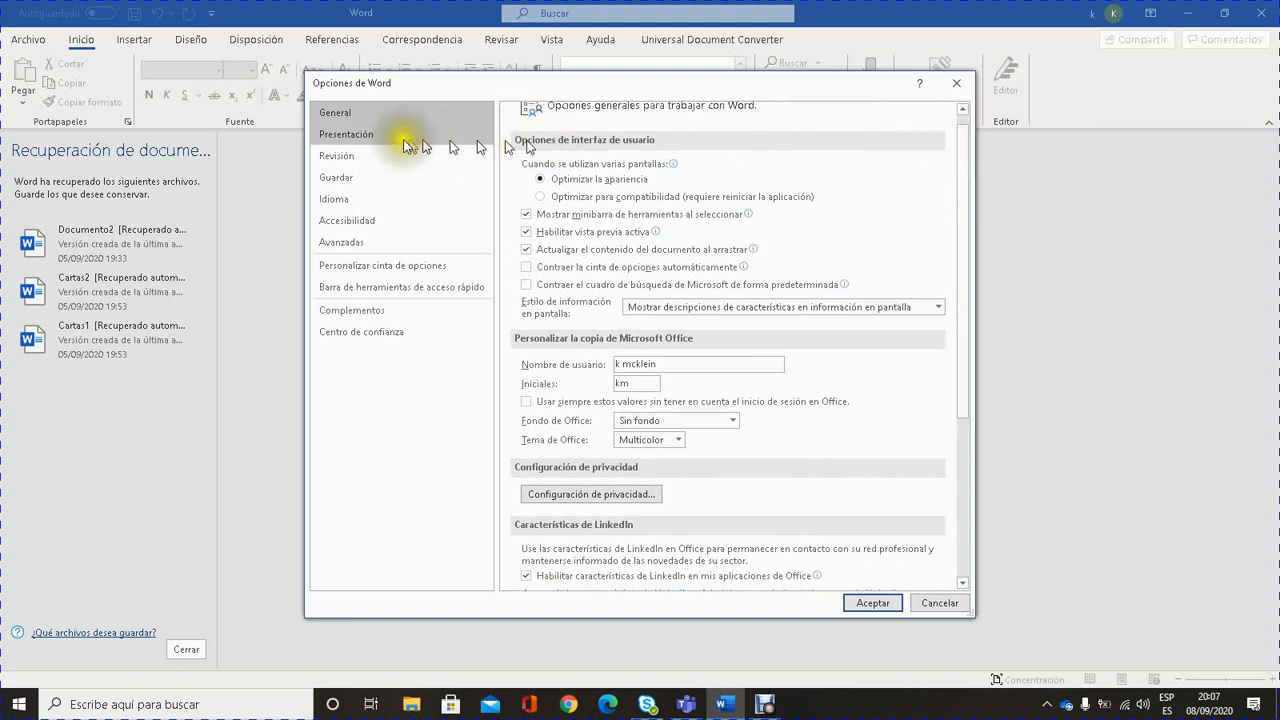
# - Toggle the printing checkboxes in the Presentación options, such as document properties, hidden text and field updates, restoring each one
pyautogui.click(359, 137)
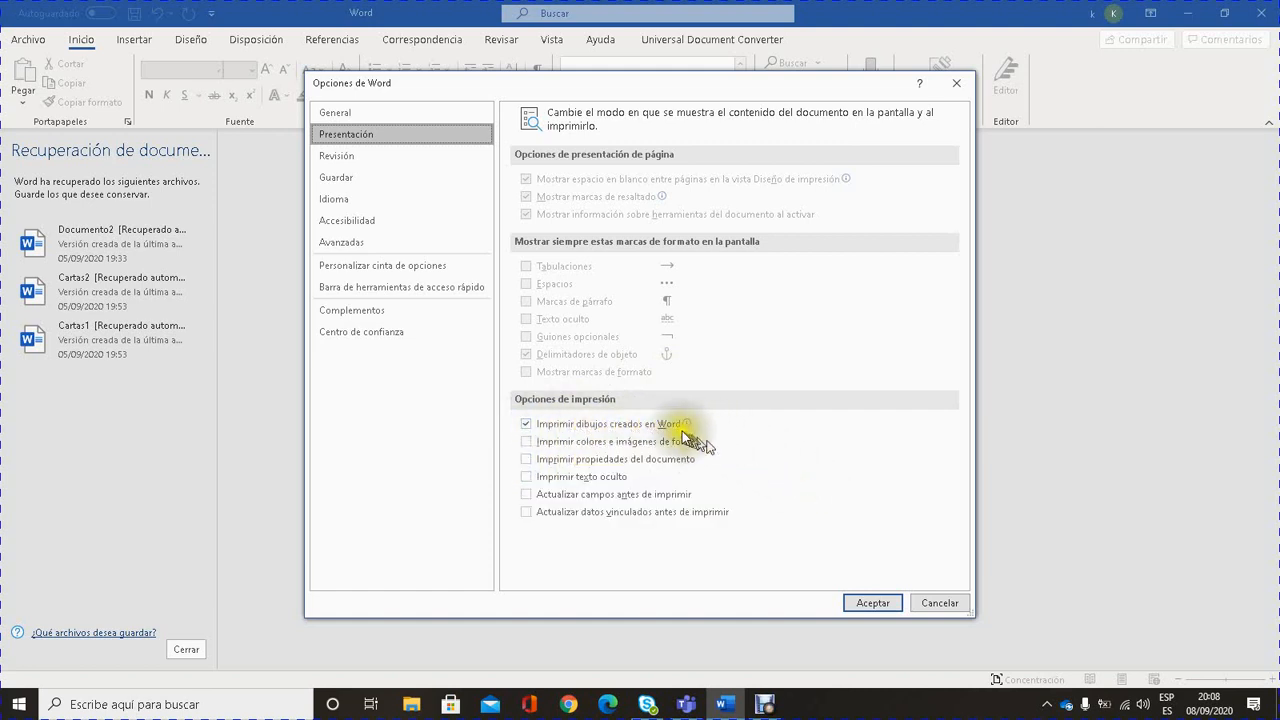
pyautogui.moveTo(688, 430)
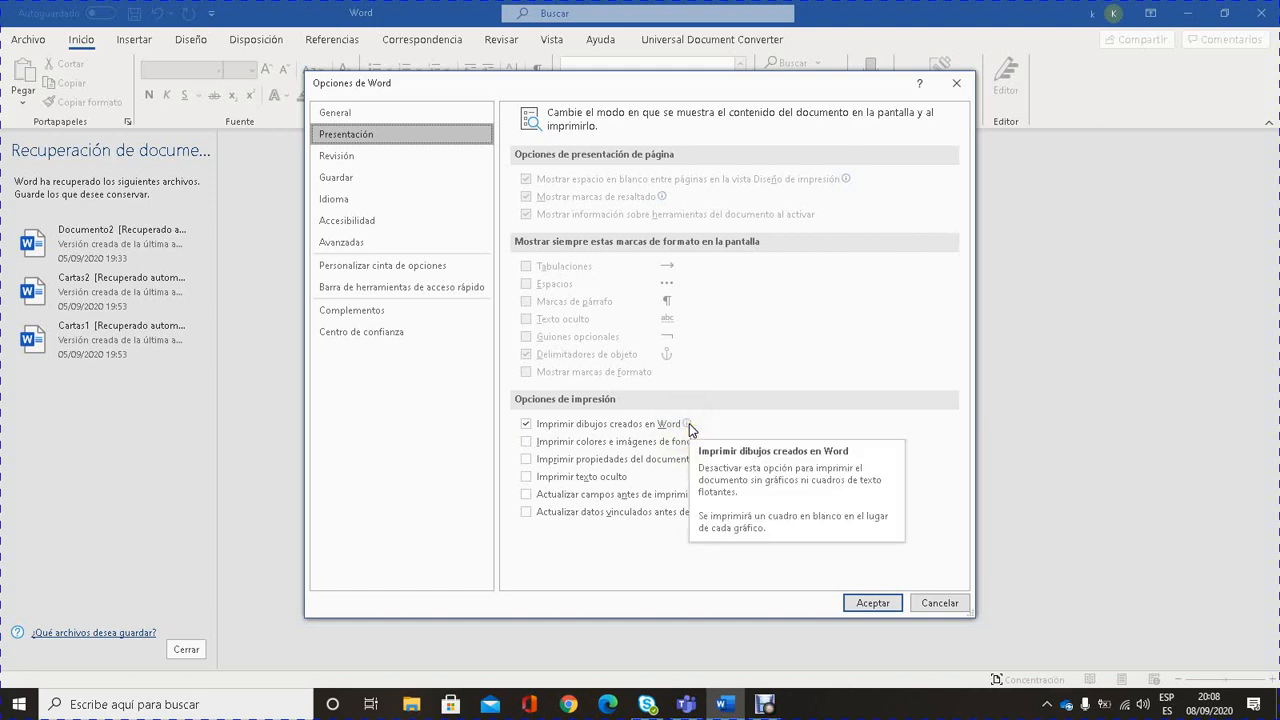
pyautogui.click(522, 423)
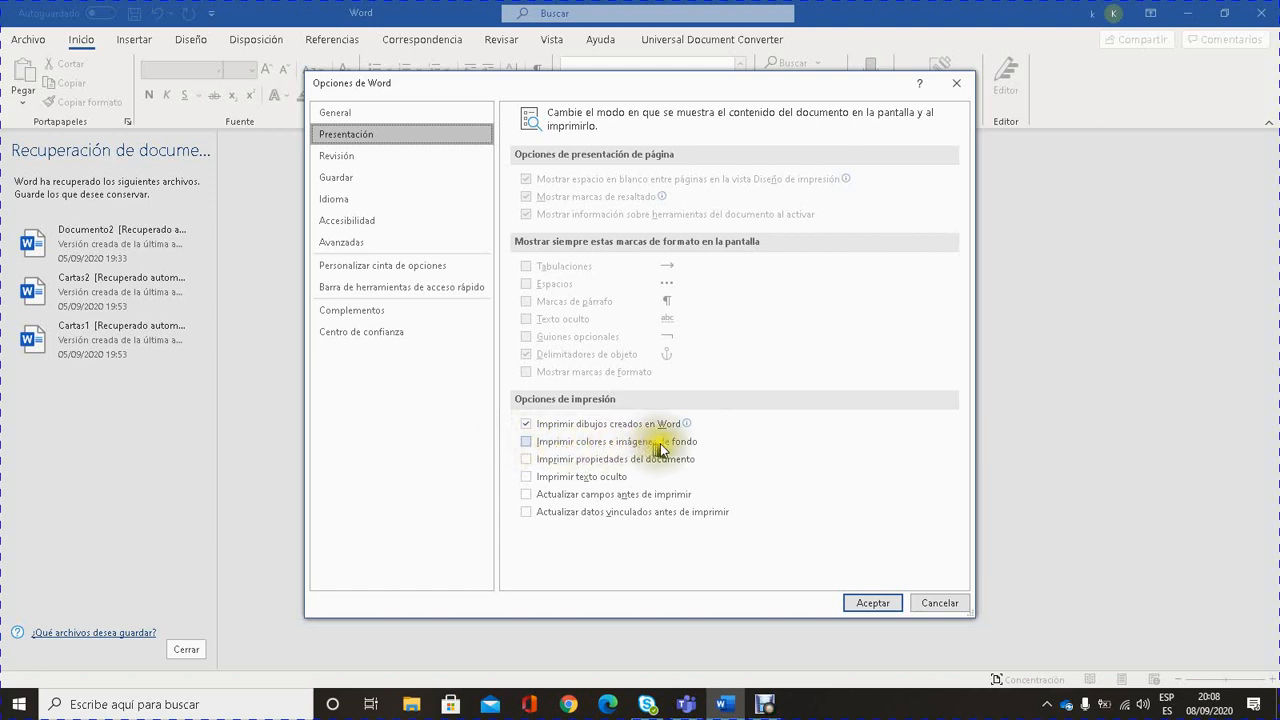
pyautogui.click(527, 443)
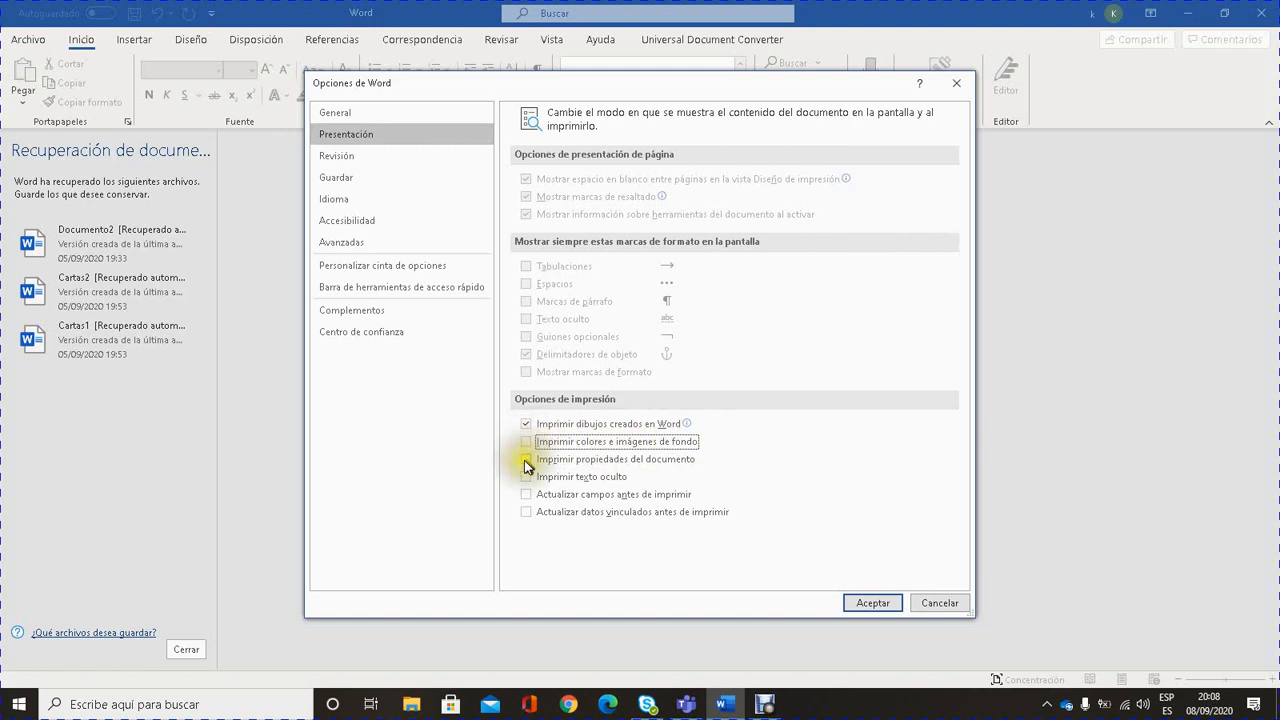
pyautogui.click(526, 461)
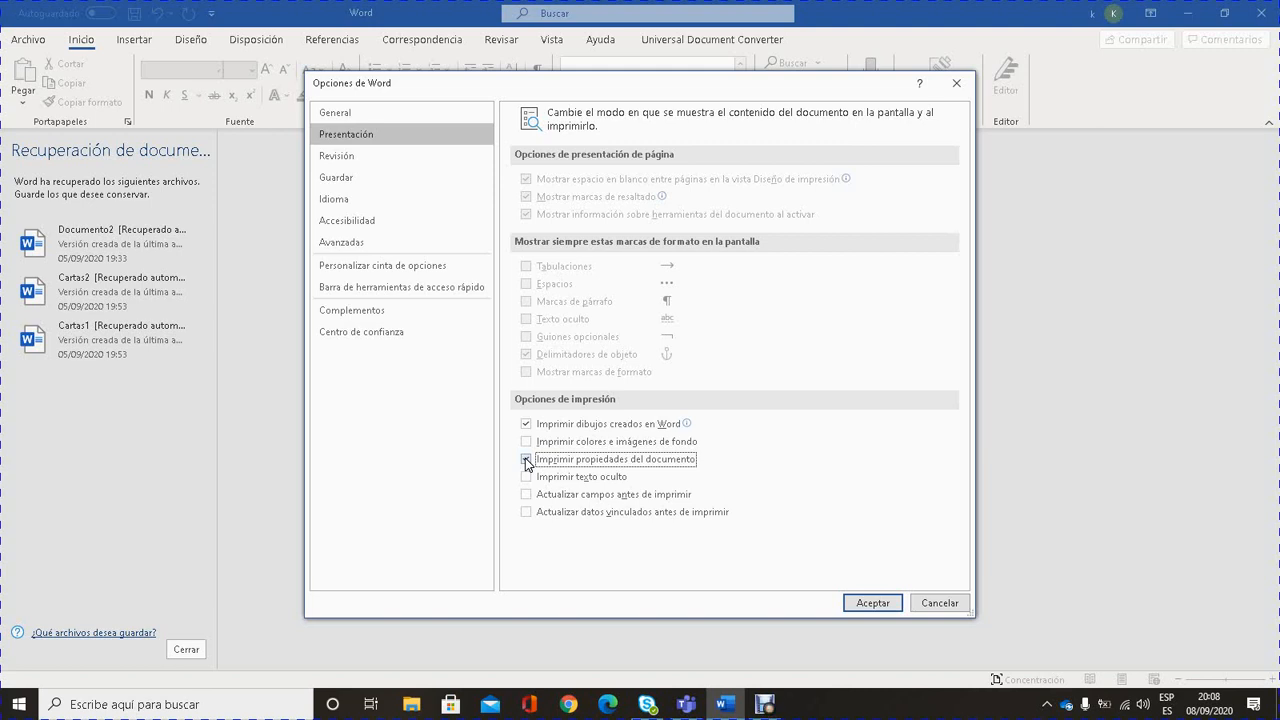
pyautogui.click(526, 461)
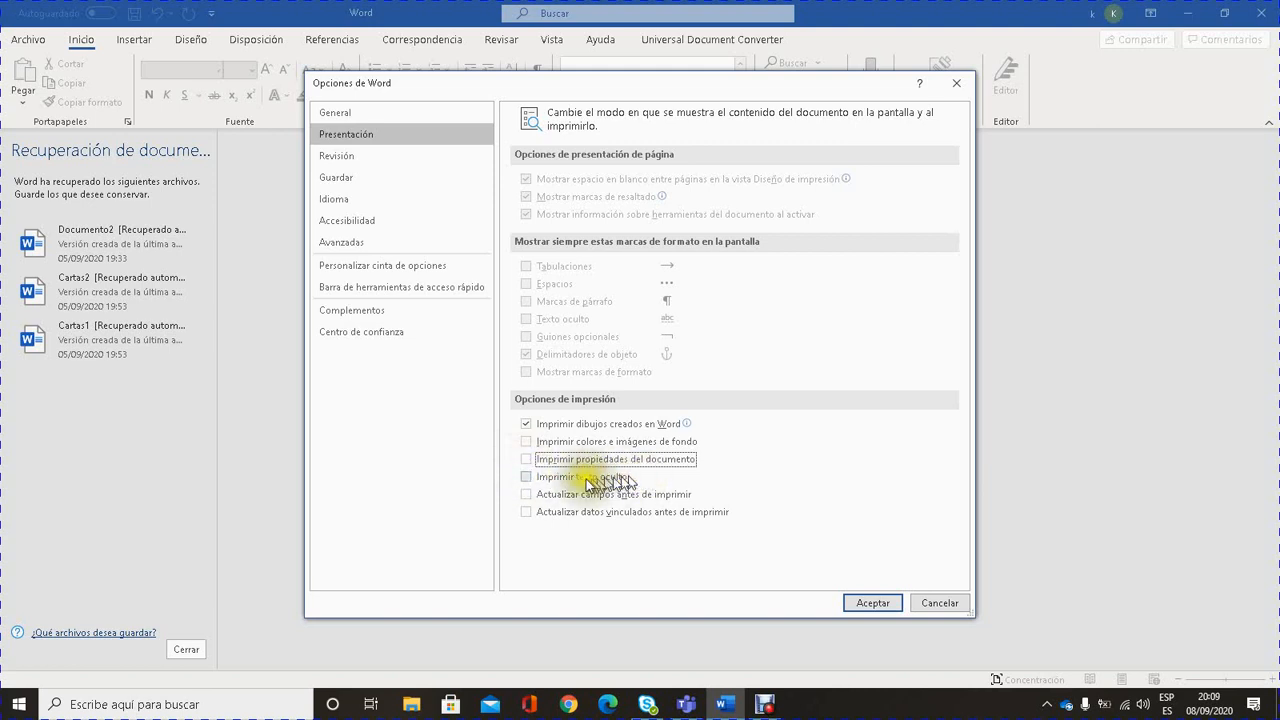
pyautogui.click(527, 478)
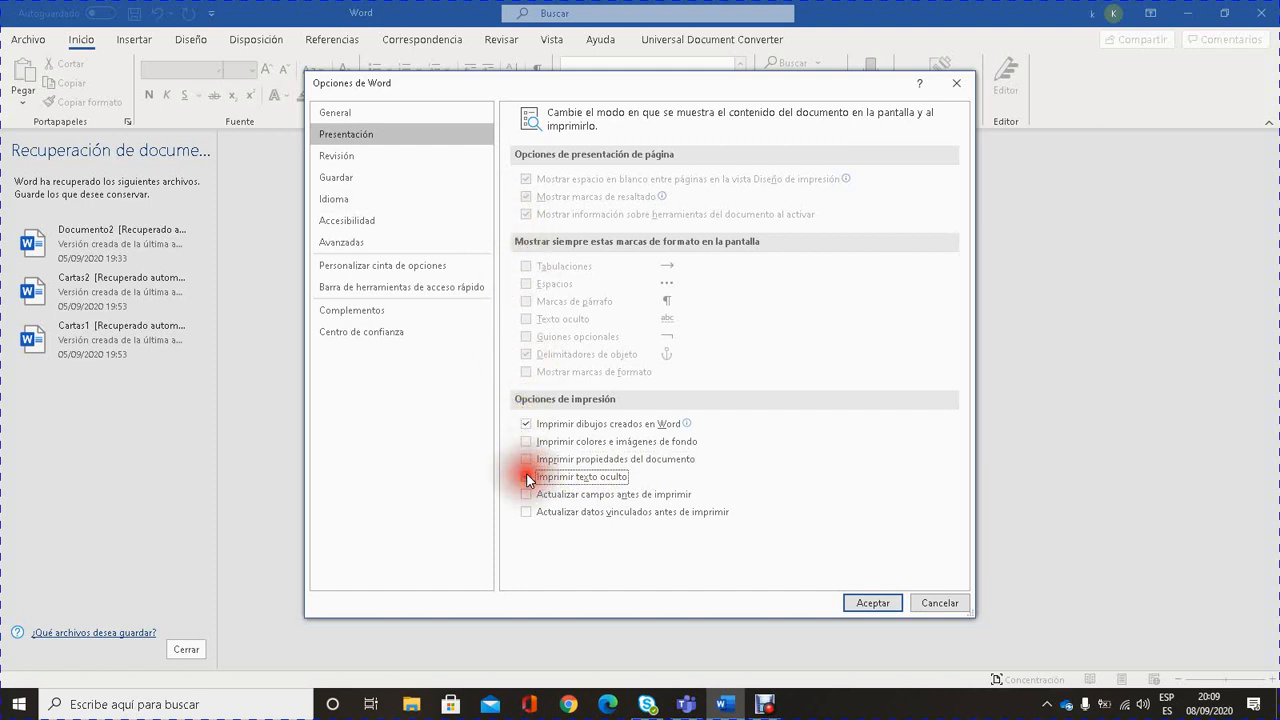
pyautogui.click(527, 478)
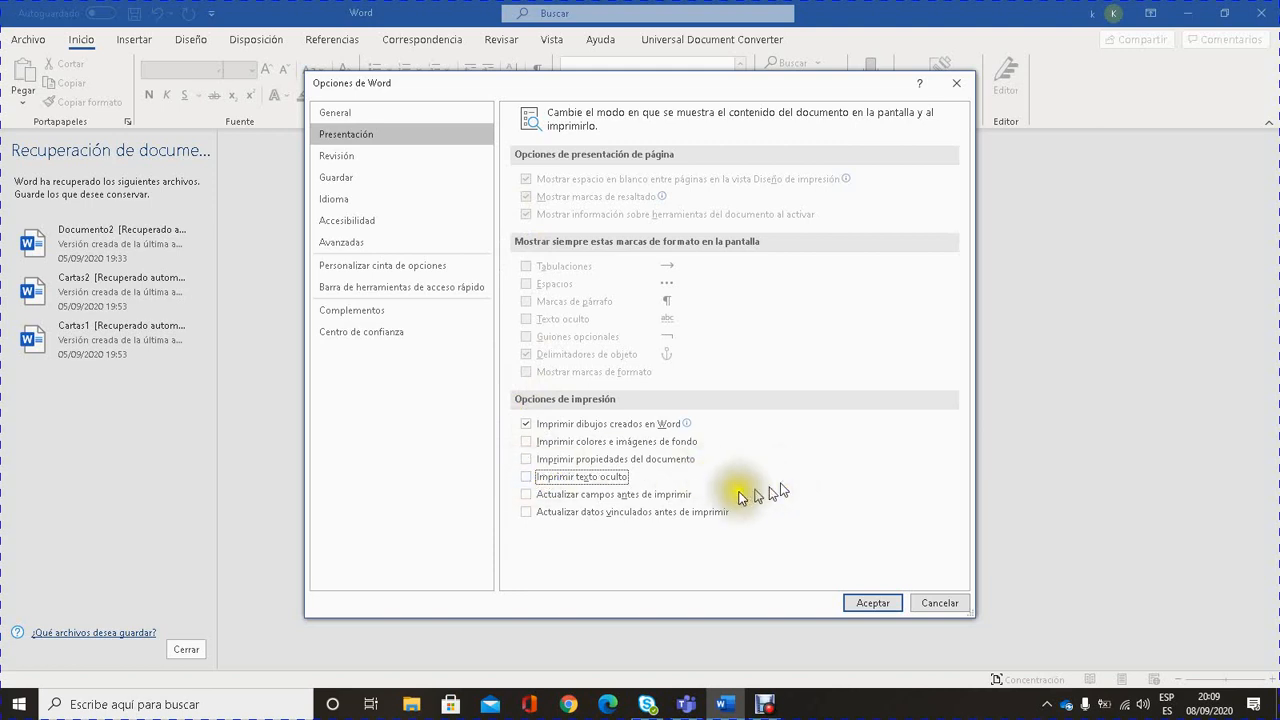
pyautogui.click(527, 495)
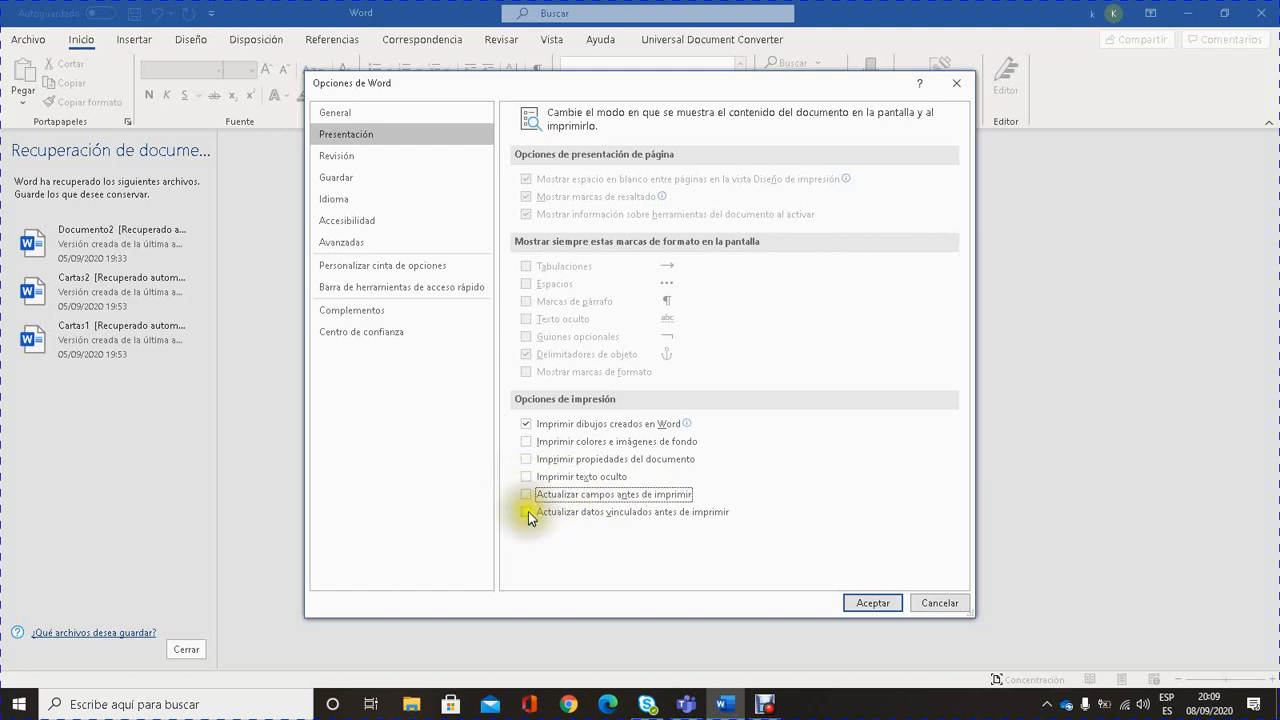
pyautogui.click(525, 423)
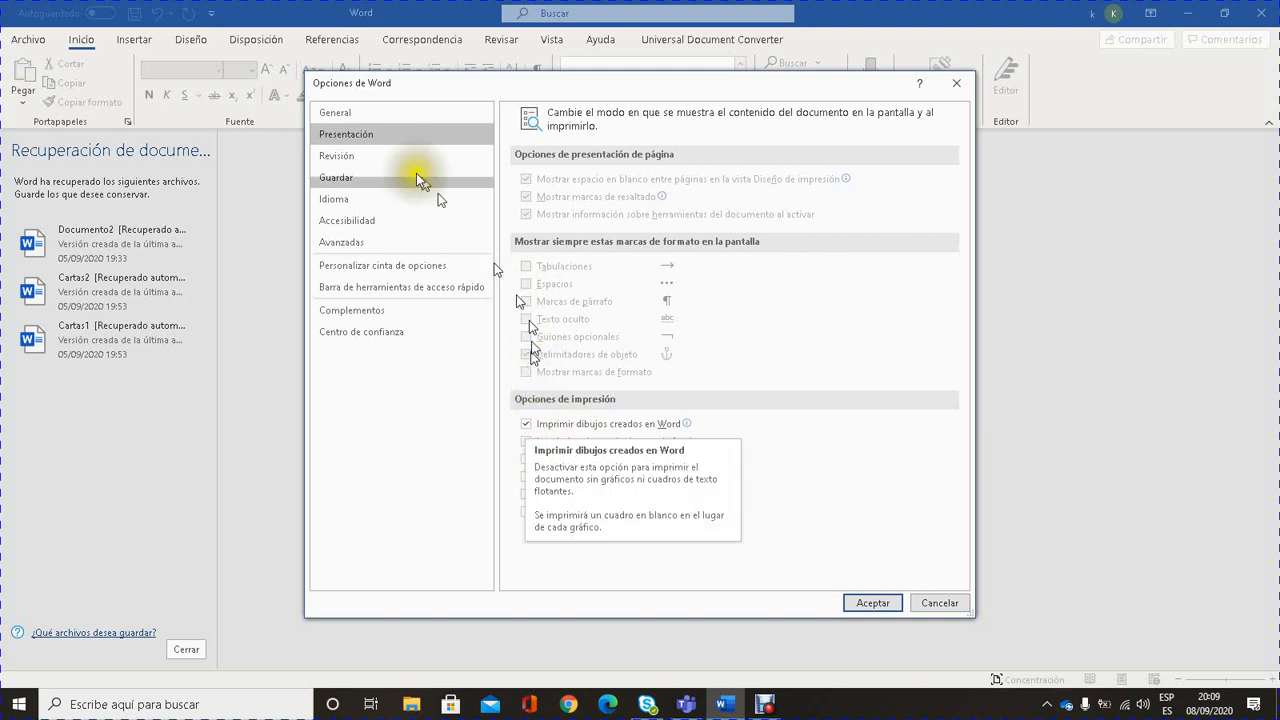
# - Turn off Omitir palabras en MAYÚSCULAS in the Revisión options
pyautogui.click(370, 163)
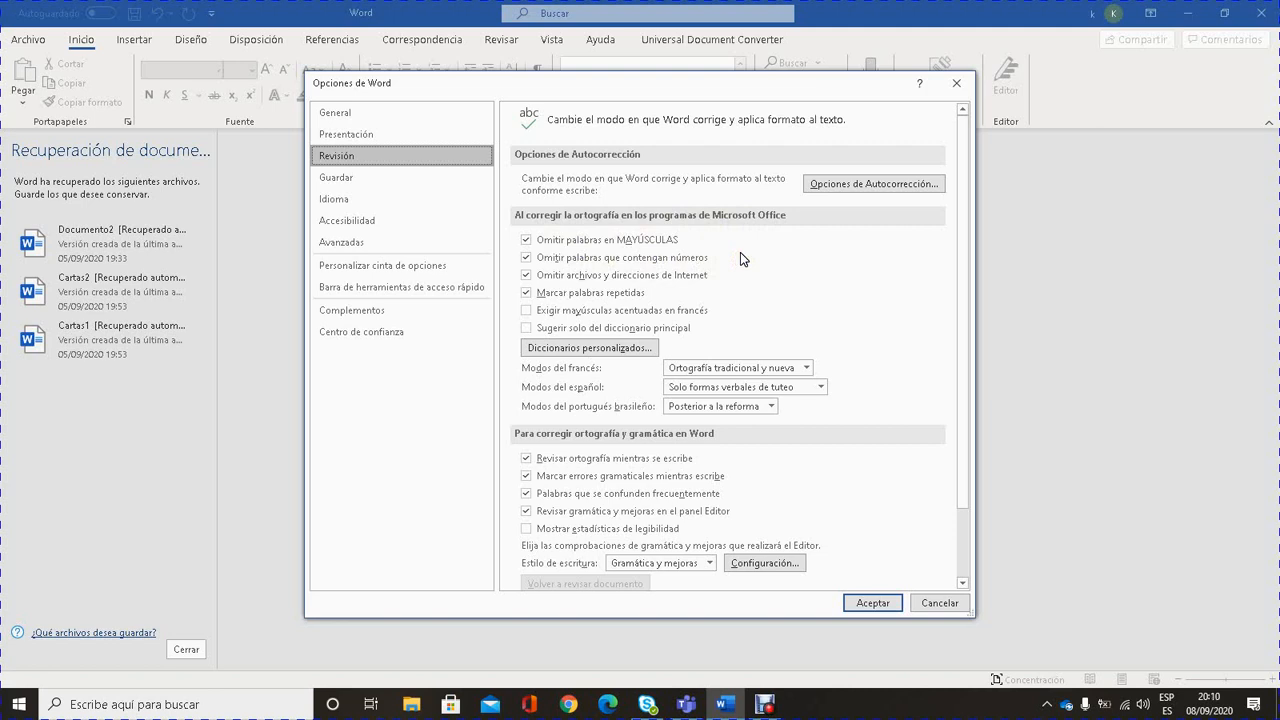
pyautogui.click(527, 241)
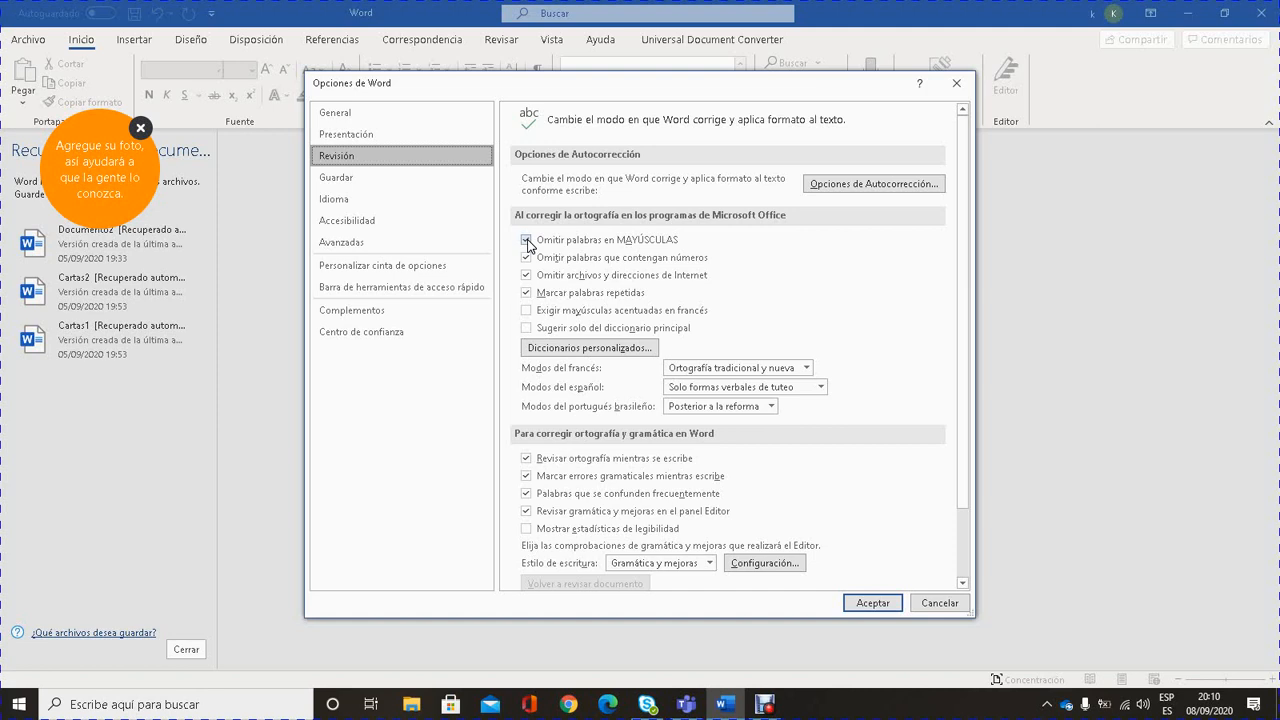
pyautogui.click(526, 240)
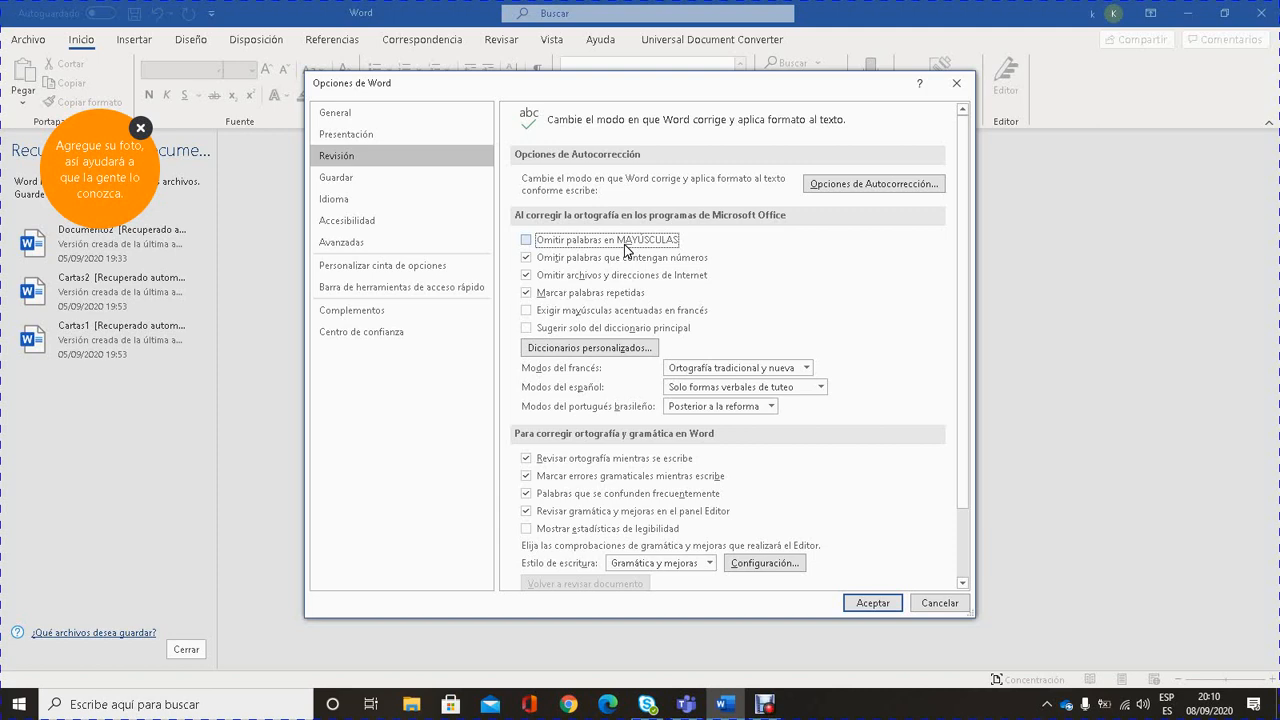
# - Toggle the spelling options for words containing numbers and for repeated words, restoring each one
pyautogui.click(527, 259)
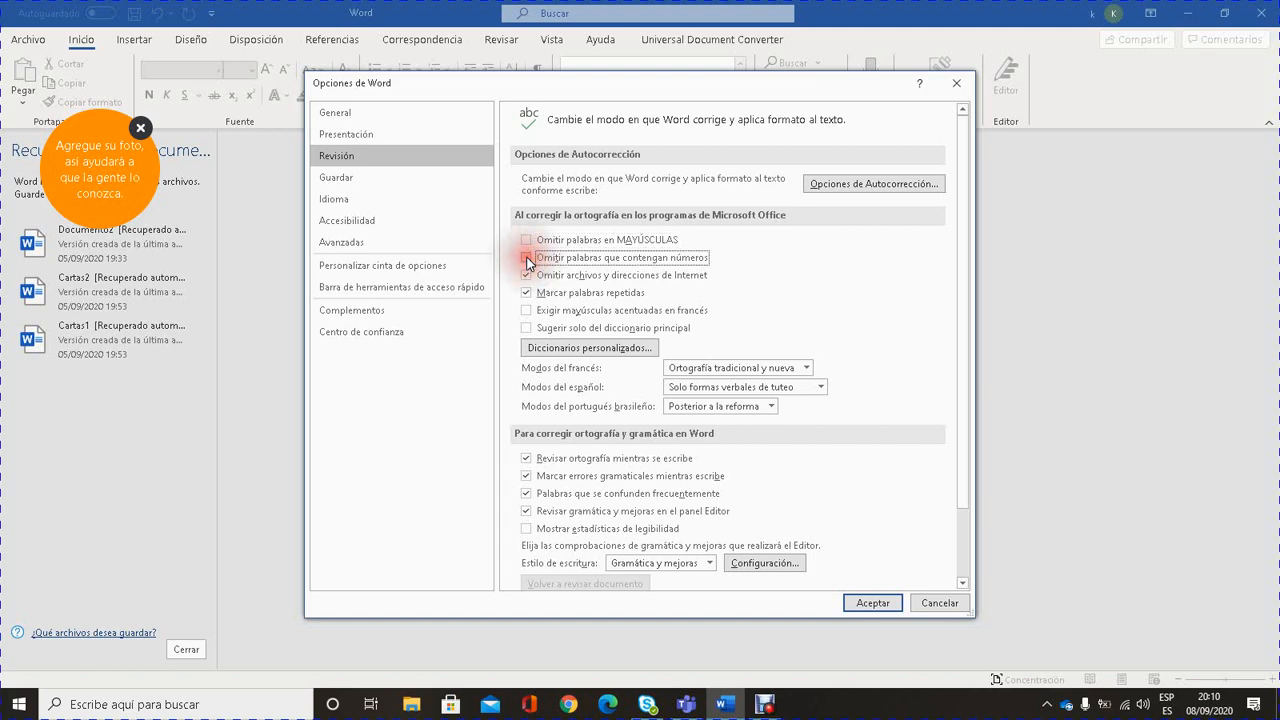
pyautogui.click(527, 259)
pyautogui.click(527, 293)
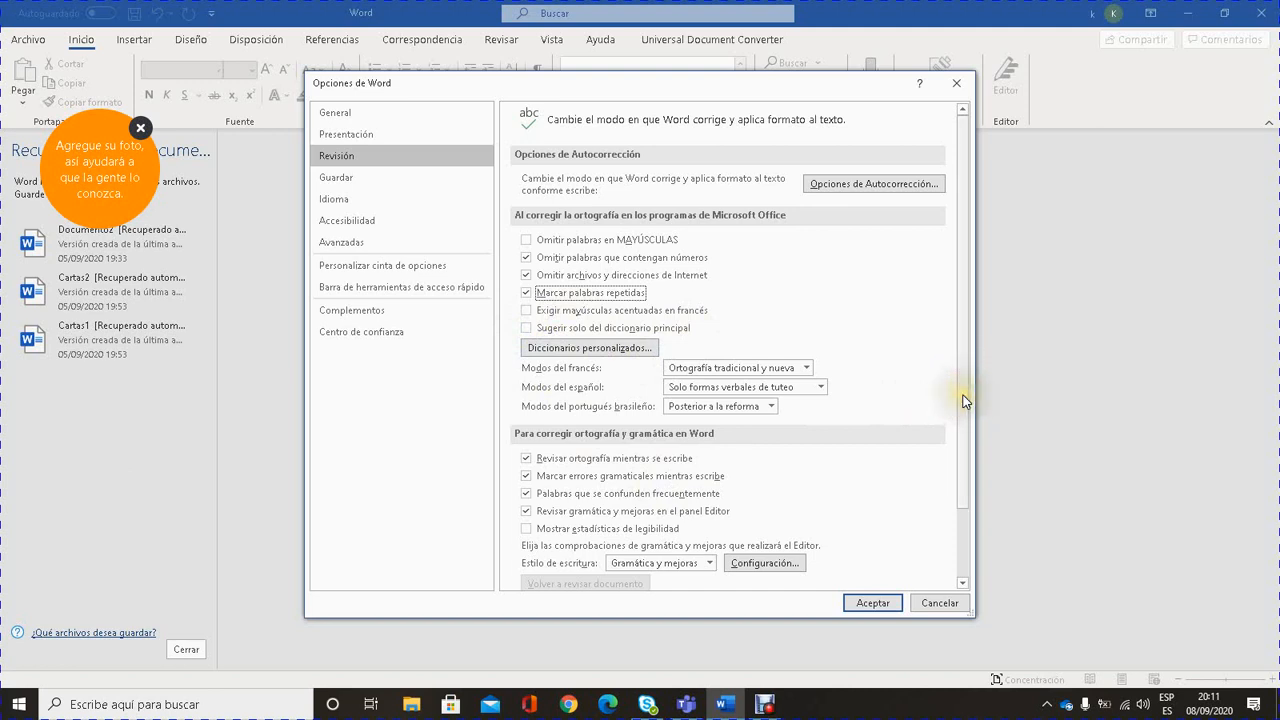
# - Enable Mostrar estadísticas de legibilidad in the spelling and grammar correction settings
pyautogui.moveTo(962, 399); pyautogui.dragTo(962, 481)
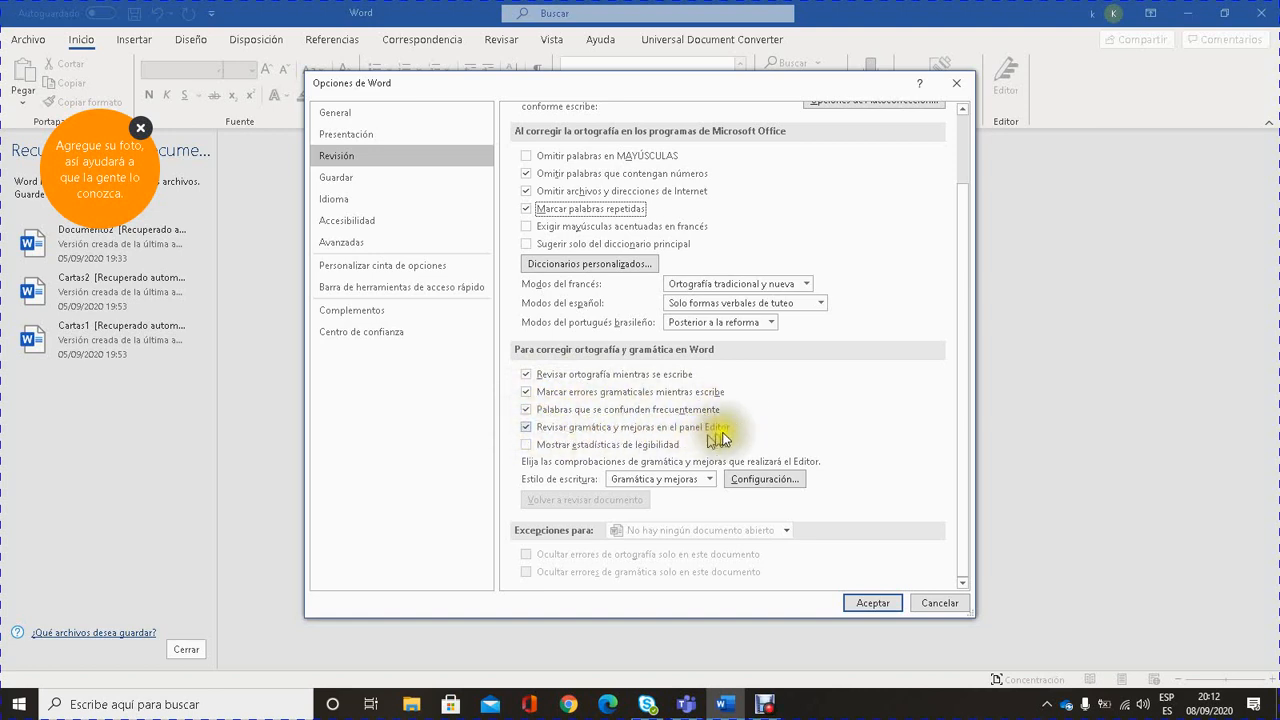
pyautogui.click(526, 445)
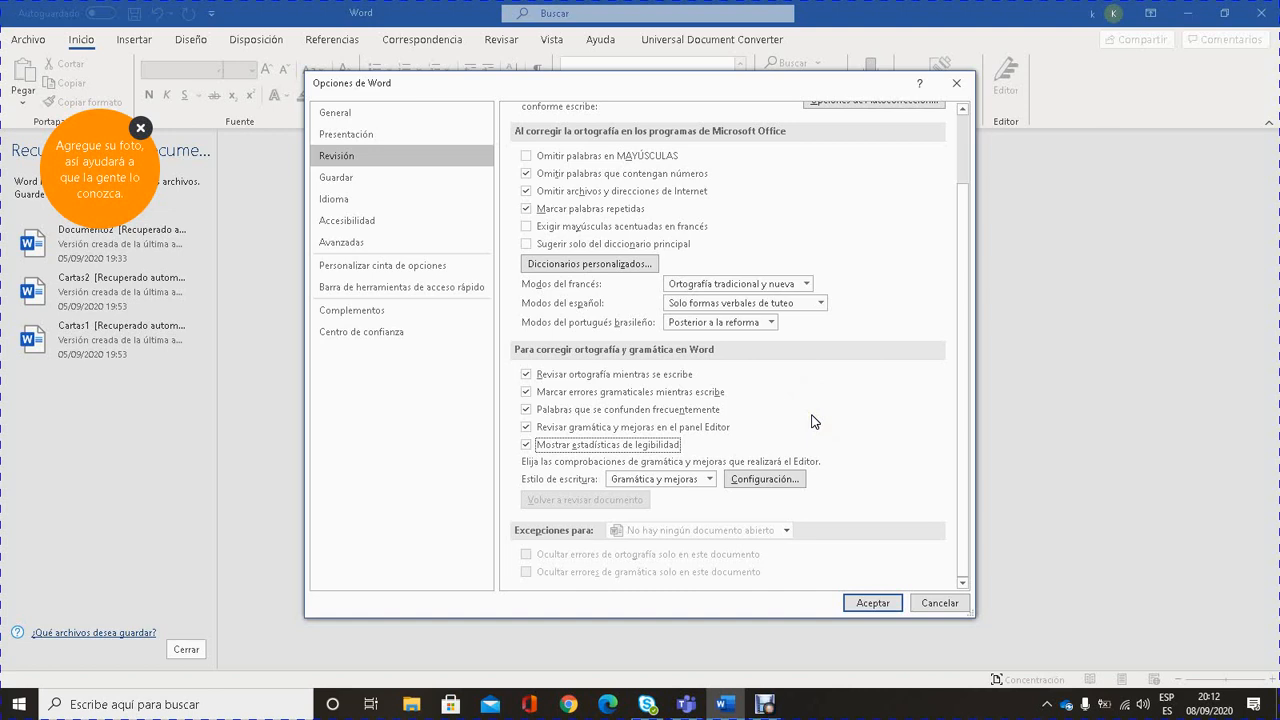
pyautogui.click(526, 446)
pyautogui.scroll(3, 958, 412)
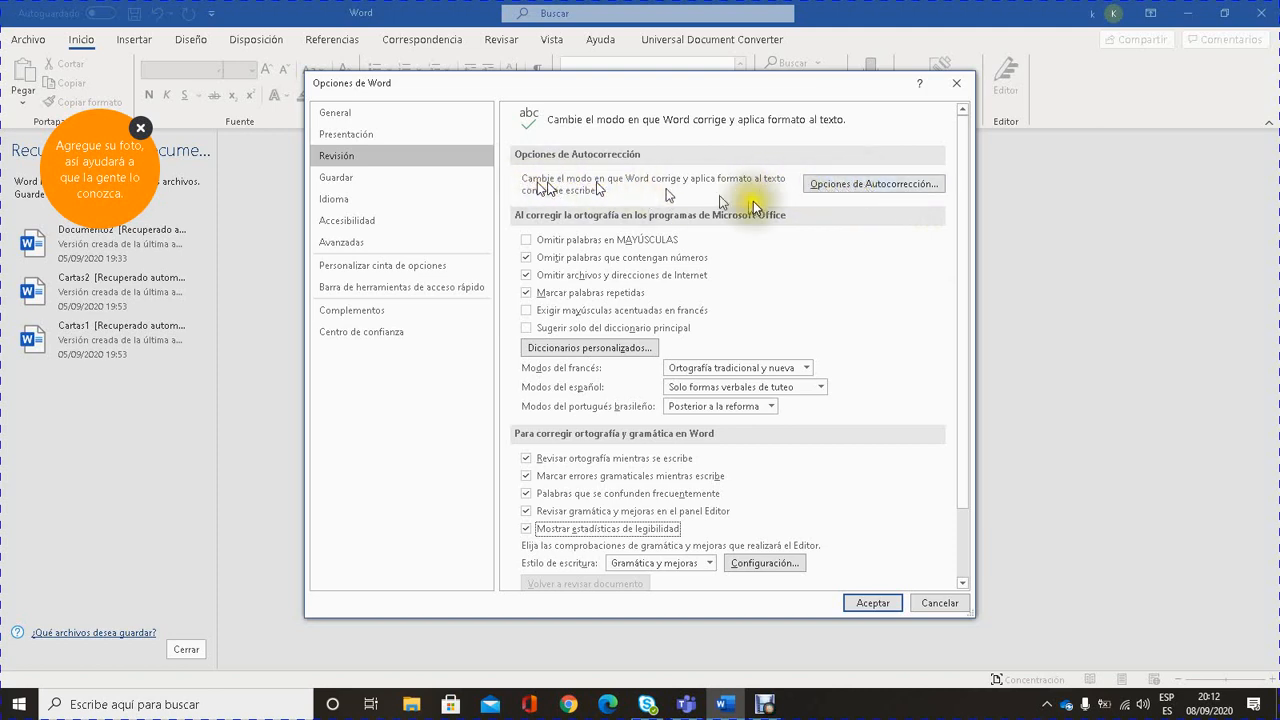
# - In the AutoCorrect options, enter a lowercase first name to replace and its capitalized, accented form as the replacement
pyautogui.click(893, 187)
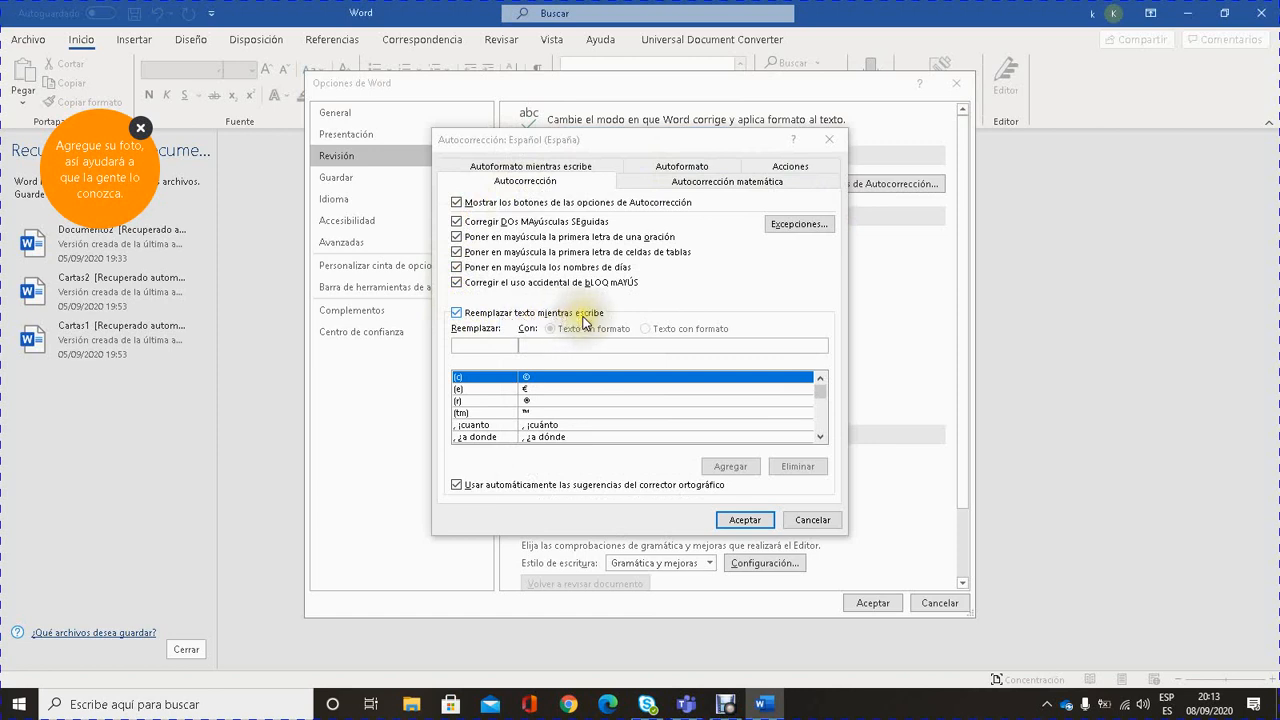
pyautogui.click(483, 344)
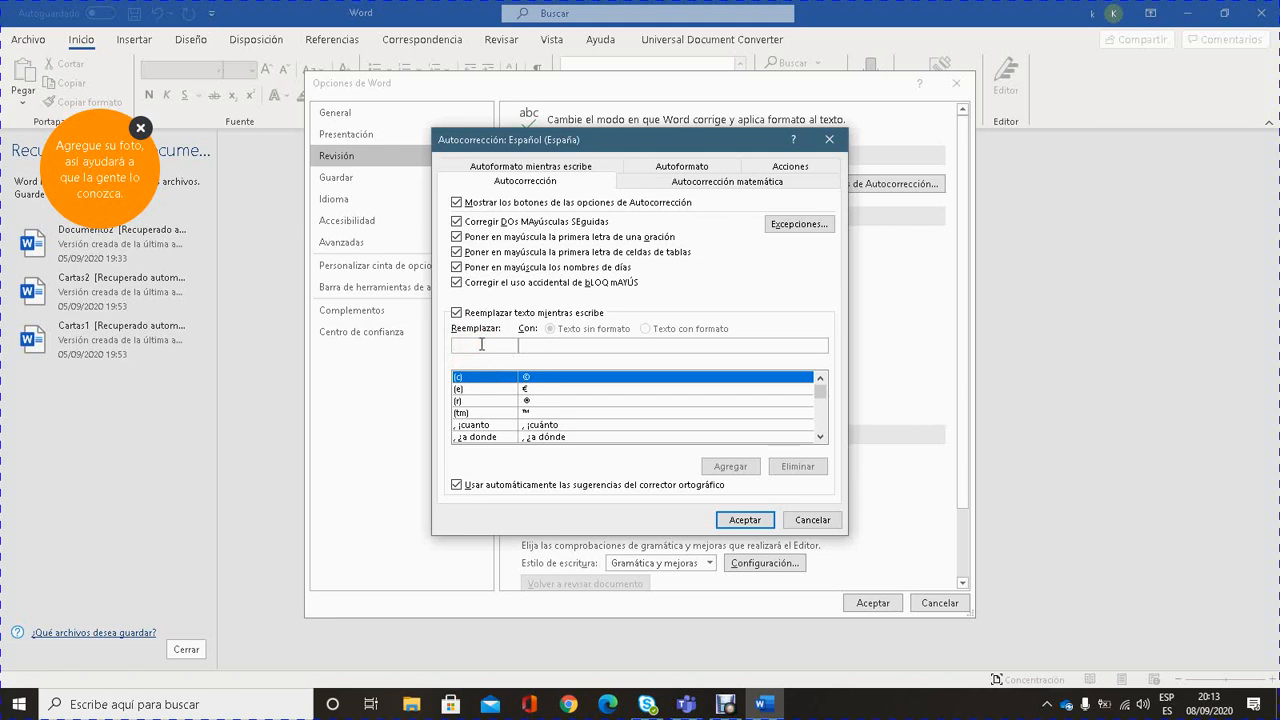
pyautogui.write('mar')
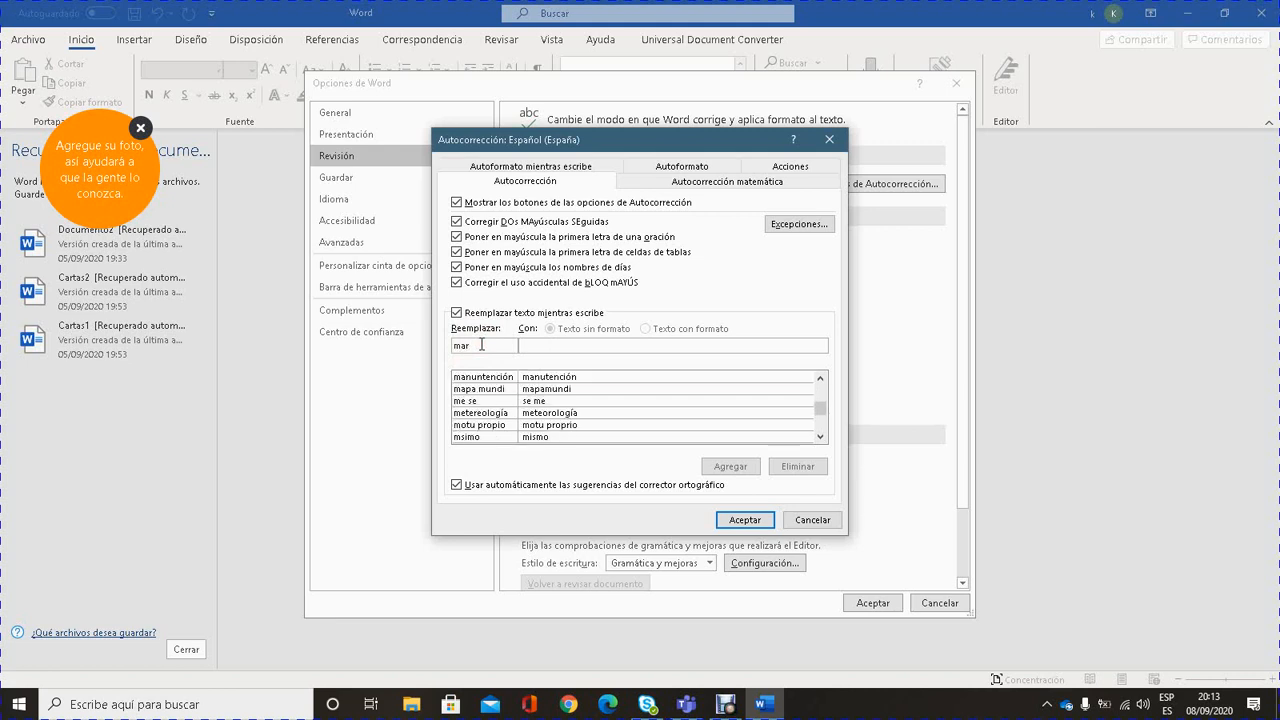
pyautogui.press('BackSpace')
pyautogui.press('BackSpace')
pyautogui.click(536, 345)
pyautogui.write('ma')
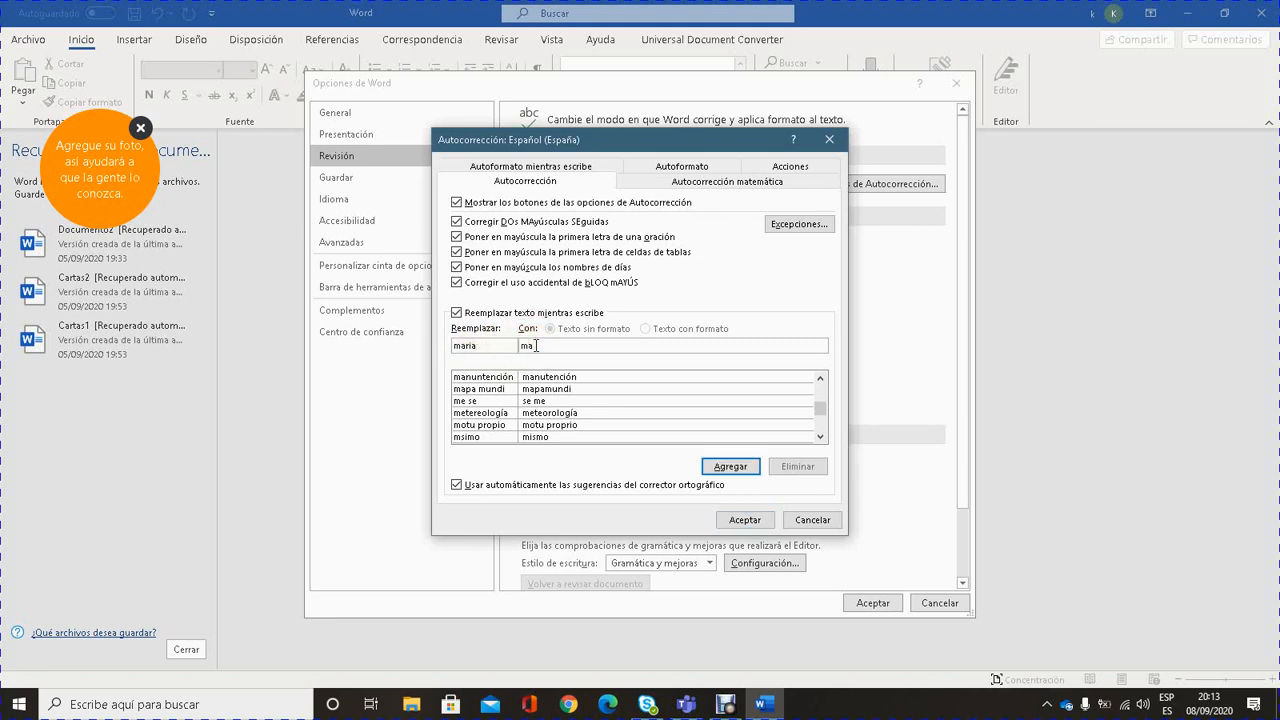
pyautogui.press('BackSpace')
pyautogui.write('María')
pyautogui.click(553, 346)
# - Check the AutoCorrect replacement list from its beginning and review the newly entered replacement pair
pyautogui.click(819, 408)
pyautogui.moveTo(819, 405)
pyautogui.mouseDown()
pyautogui.moveTo(815, 364)
pyautogui.moveTo(822, 444)
pyautogui.moveTo(819, 383)
pyautogui.mouseUp()
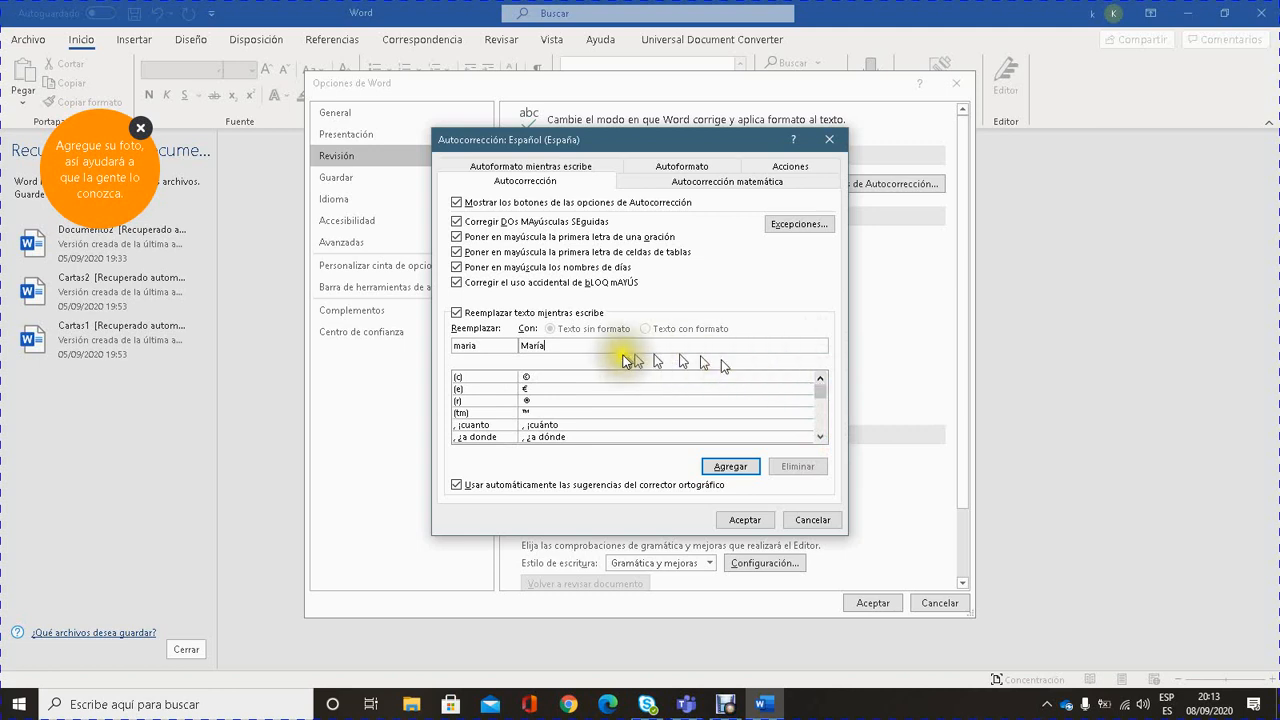
pyautogui.click(497, 349)
pyautogui.moveTo(499, 347); pyautogui.dragTo(455, 346)
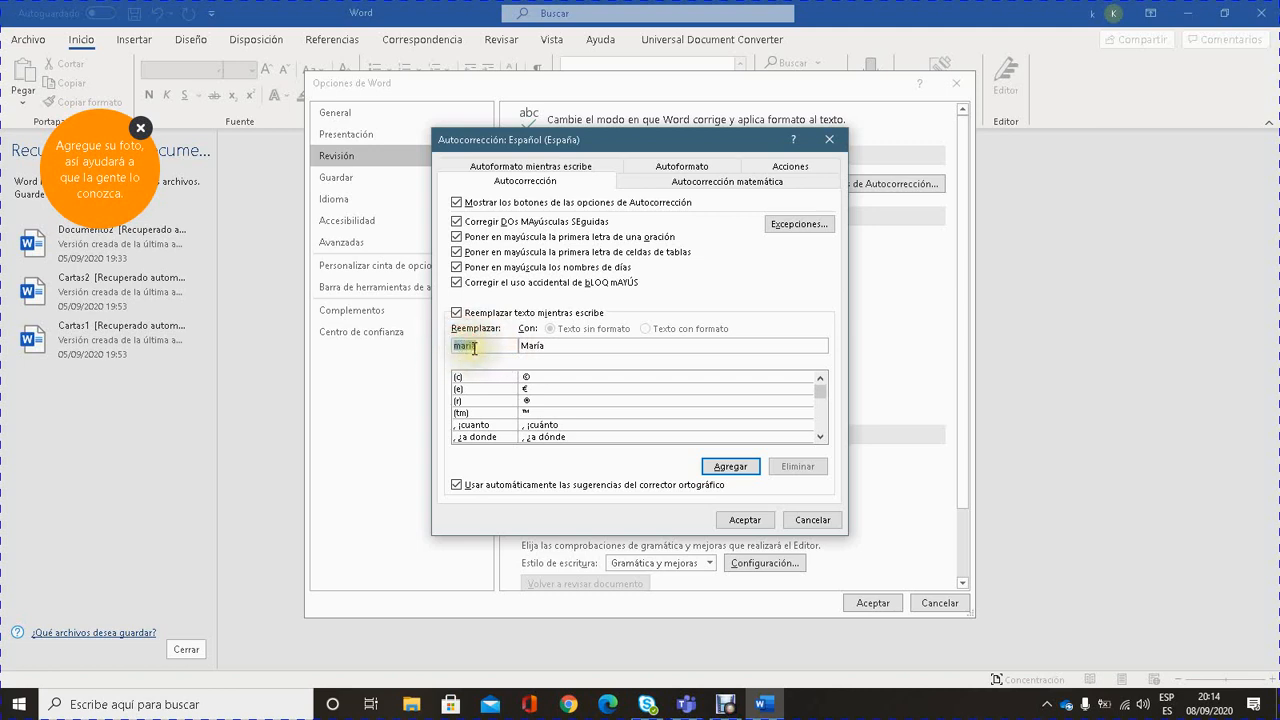
pyautogui.click(487, 347)
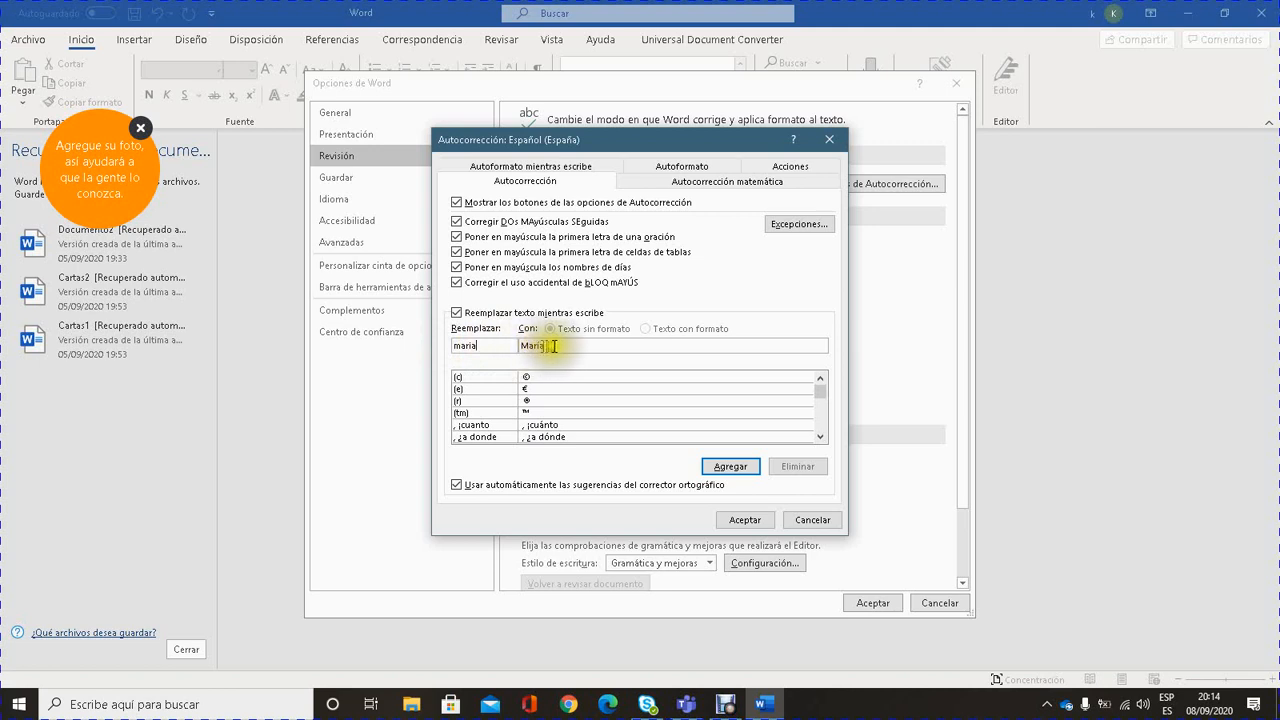
pyautogui.click(557, 346)
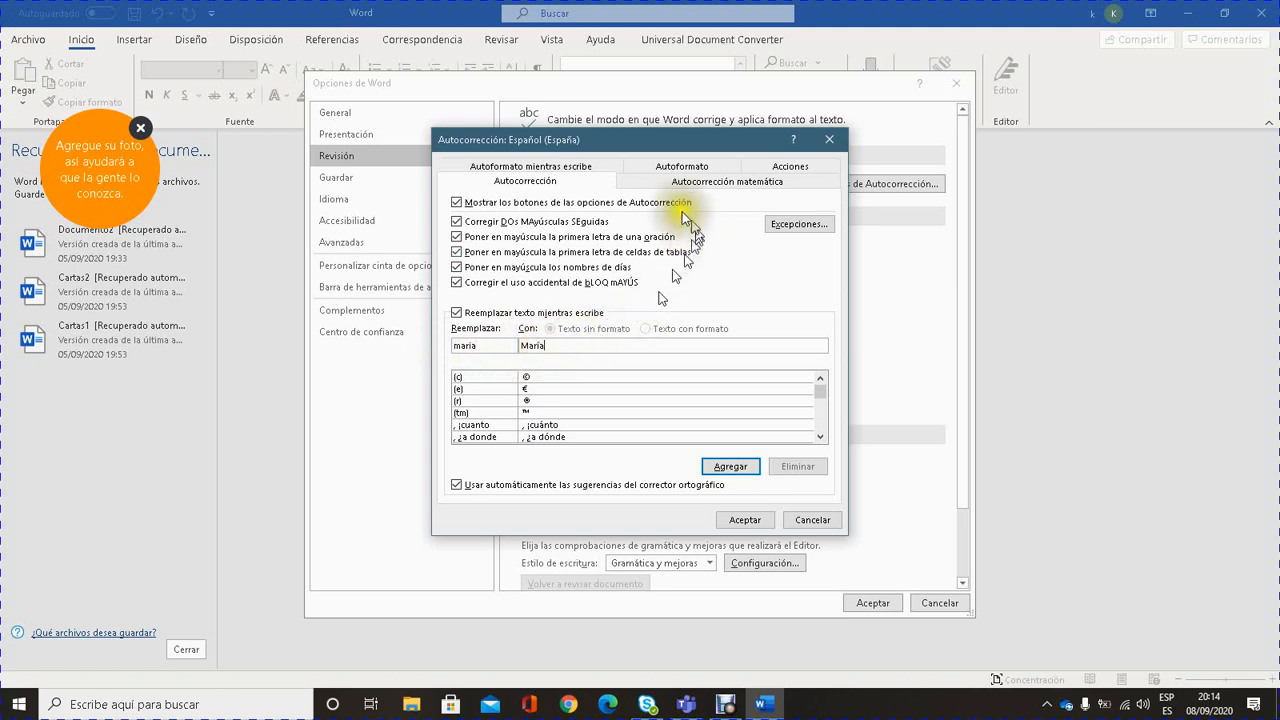
# - Enable the additional context menu actions in AutoCorrect, including Hora (XML), Lugar (inglés) and Nombre de persona (inglés)
pyautogui.click(531, 168)
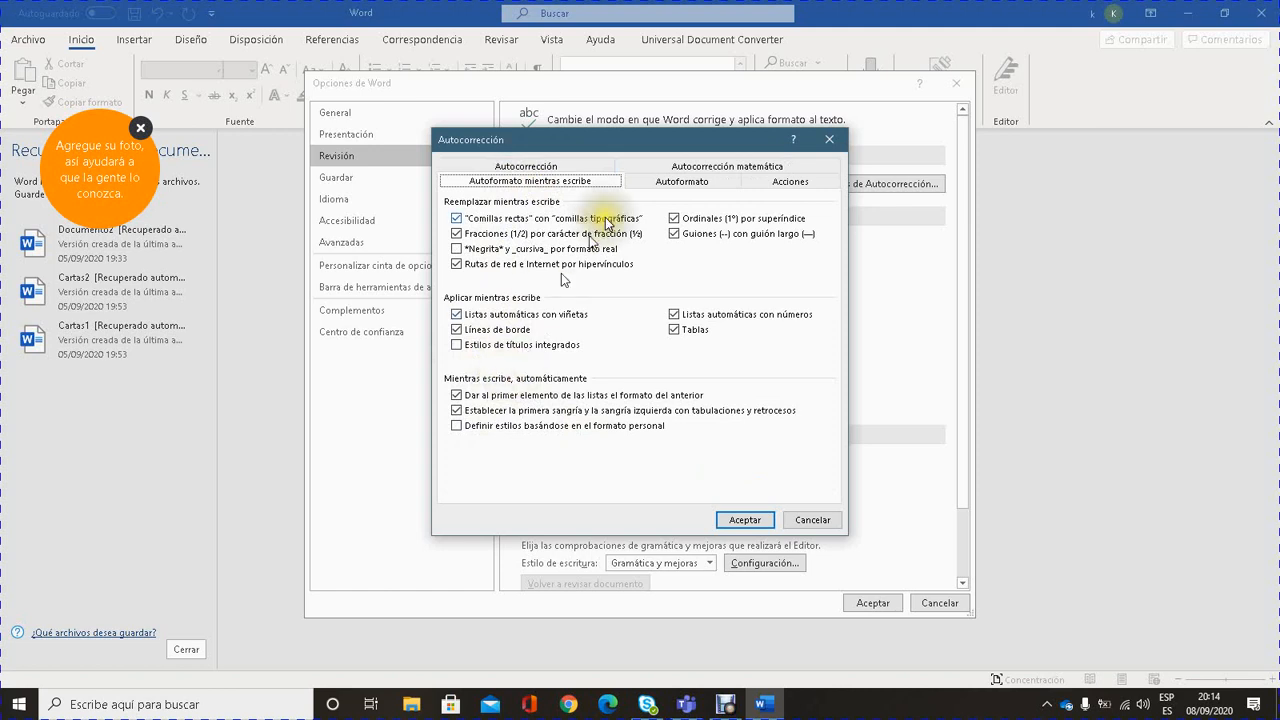
pyautogui.click(690, 184)
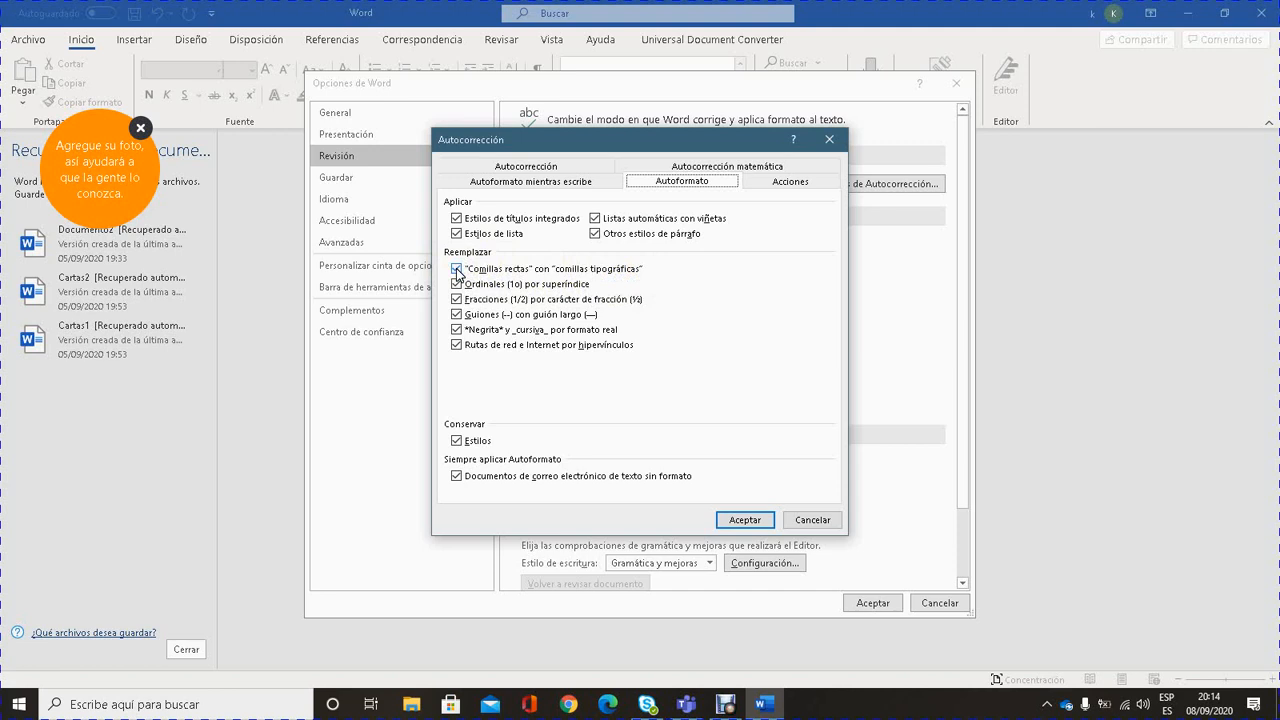
pyautogui.click(776, 185)
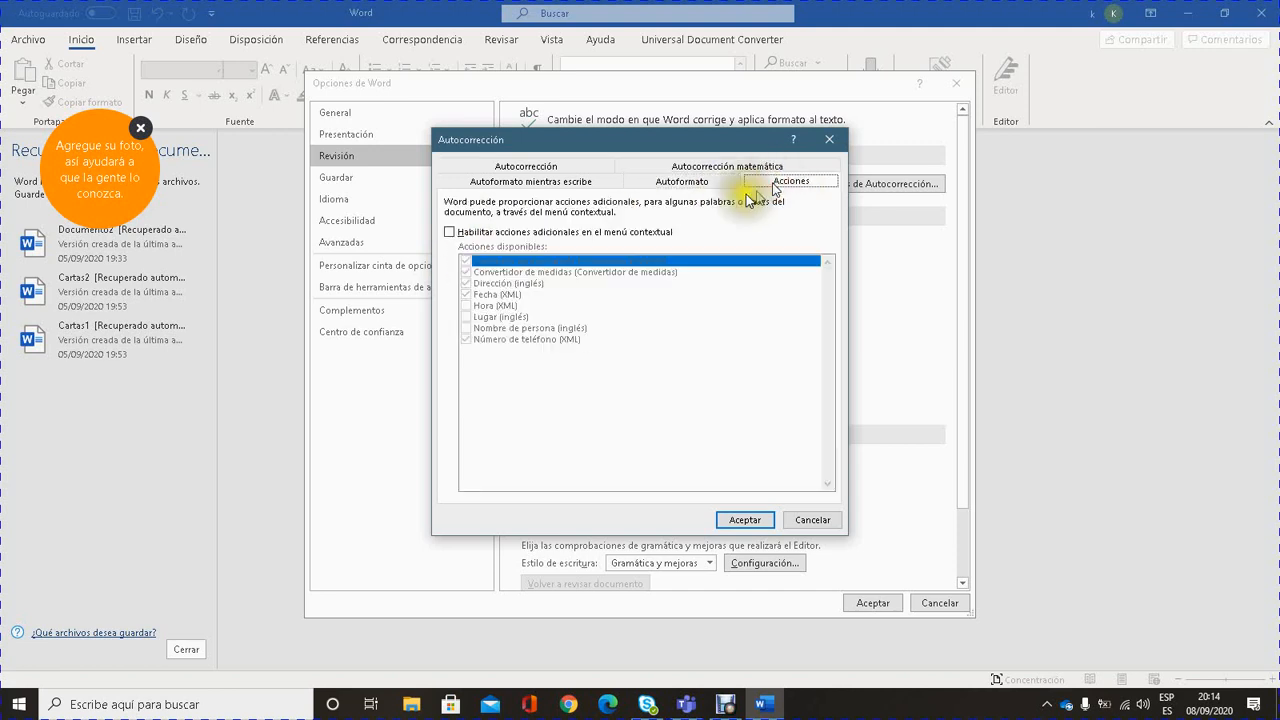
pyautogui.click(450, 232)
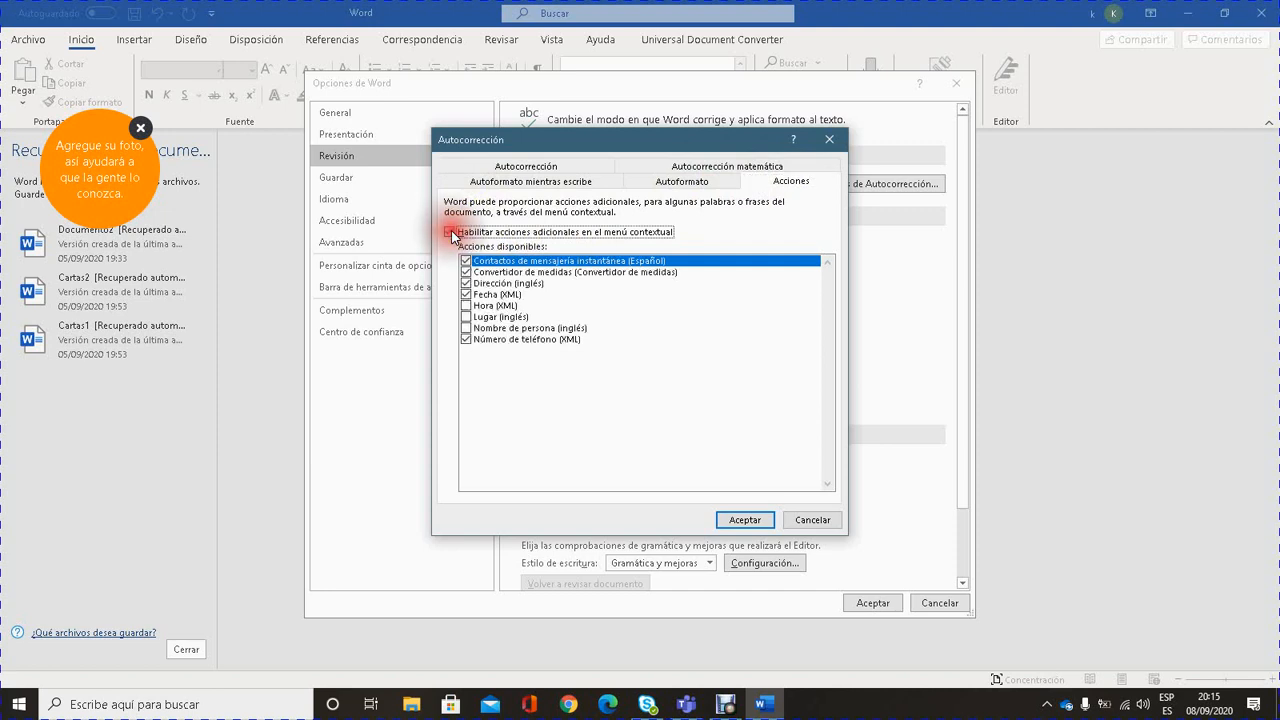
pyautogui.click(466, 306)
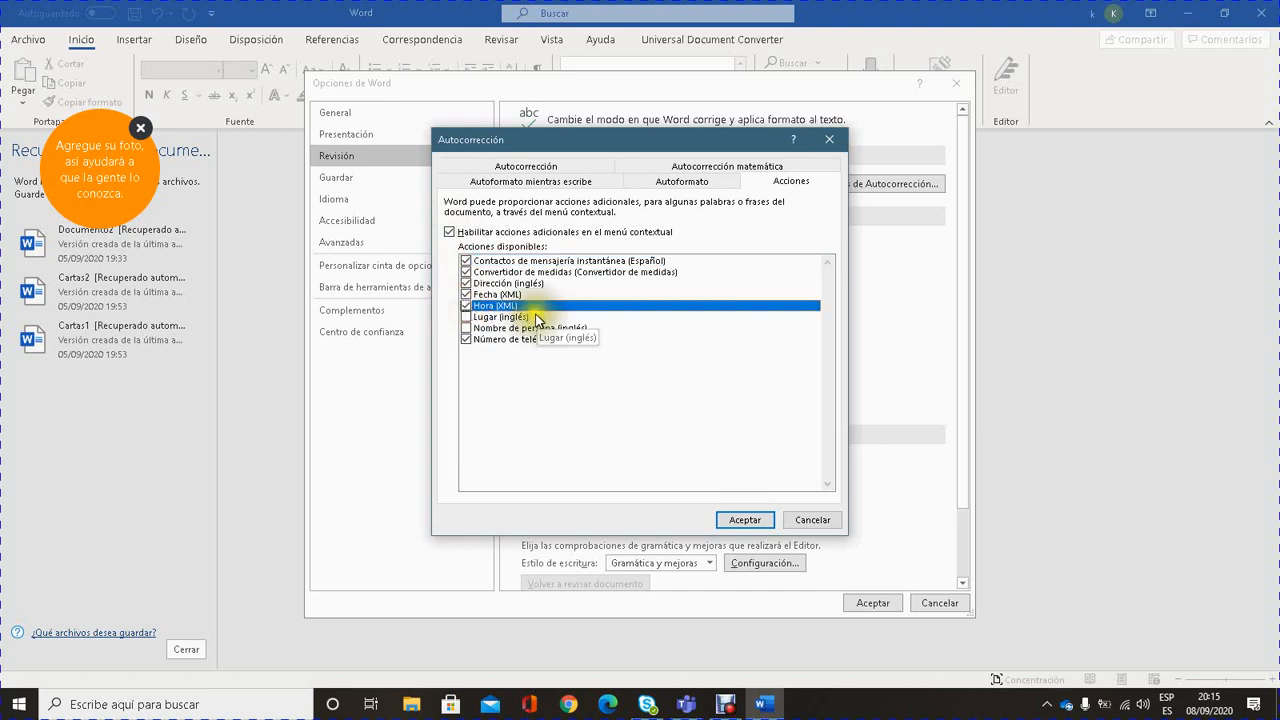
pyautogui.click(465, 316)
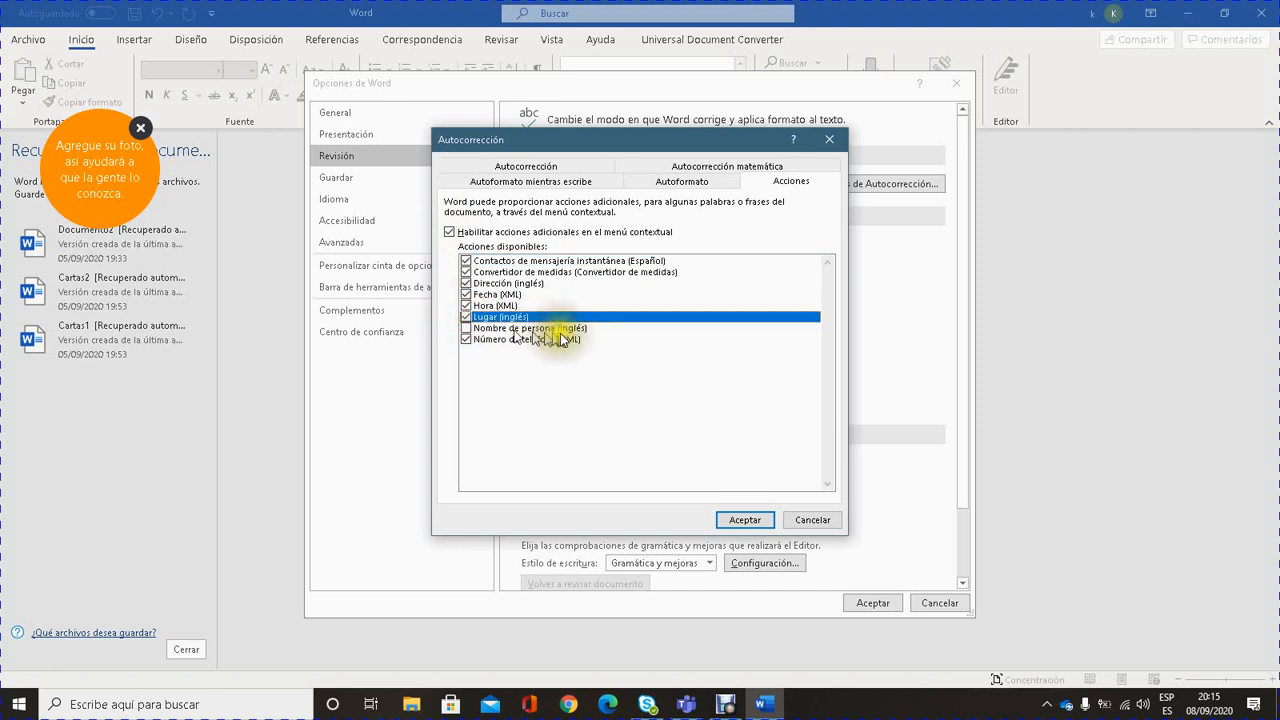
pyautogui.click(466, 329)
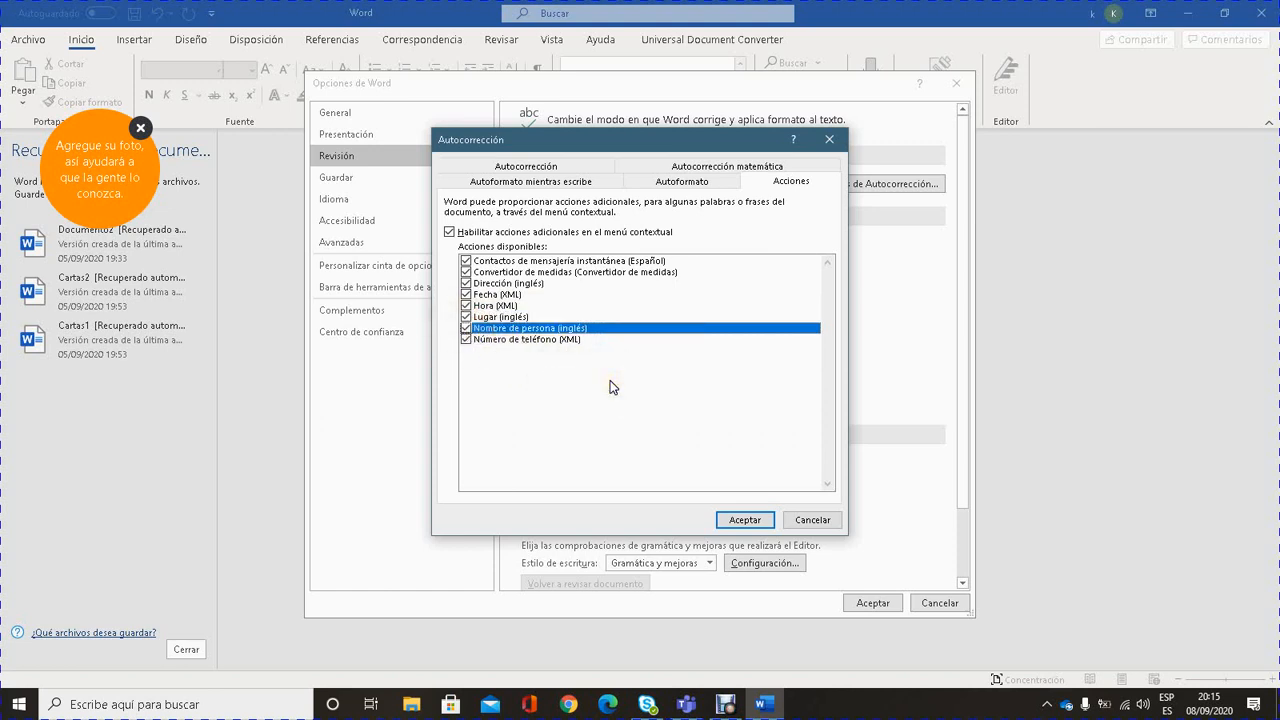
# - Look over the math AutoCorrect and AutoFormat-as-you-type settings, and accept the AutoCorrect changes
pyautogui.click(745, 165)
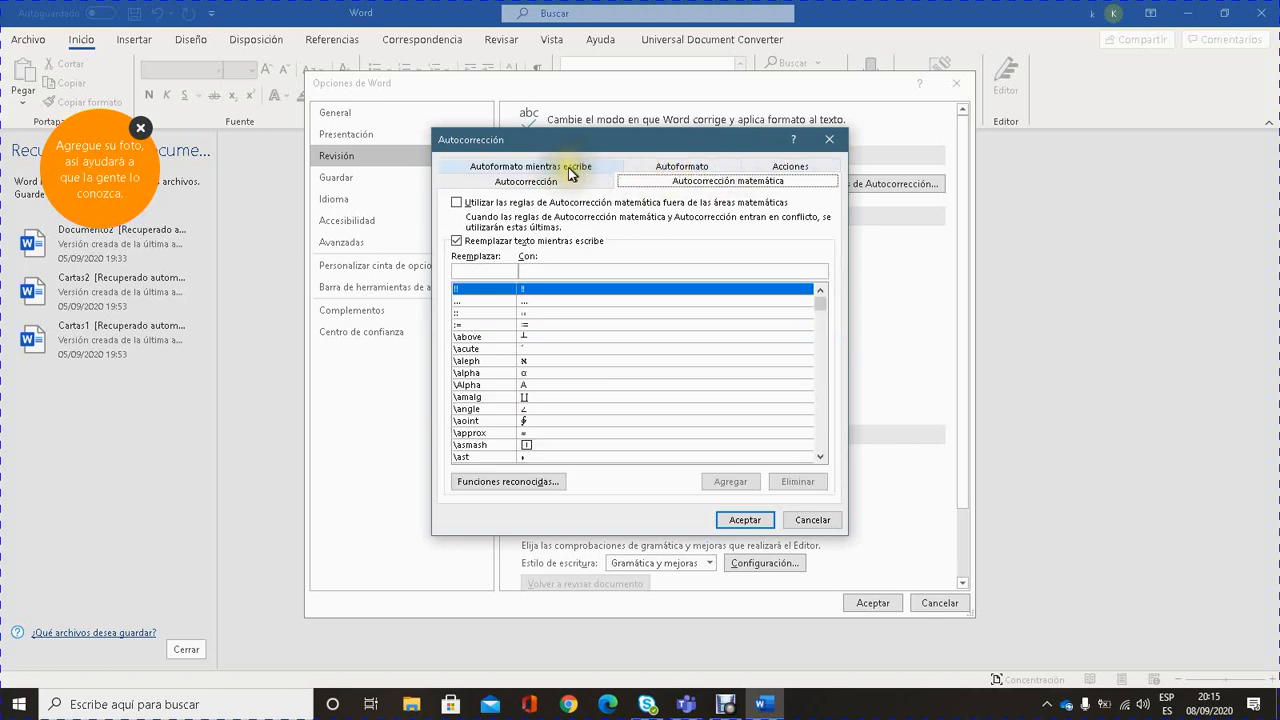
pyautogui.click(570, 172)
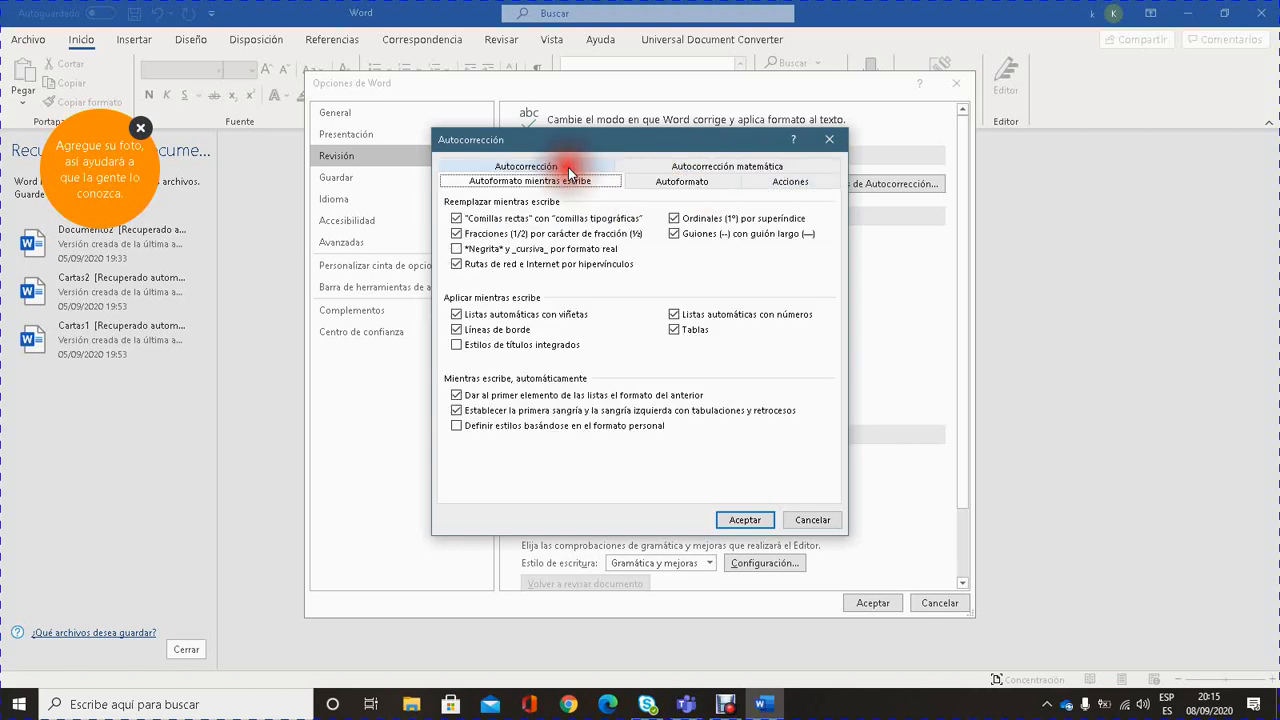
pyautogui.click(741, 520)
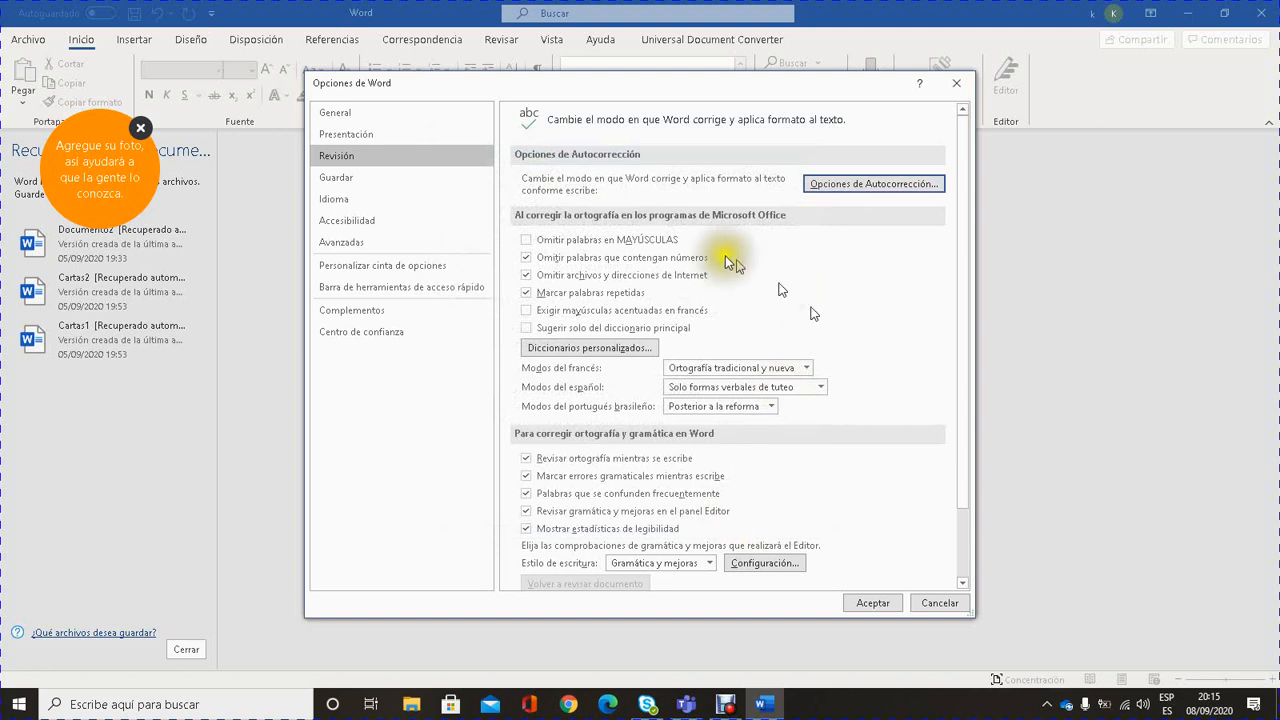
# - In the Guardar options, try a shorter AutoRecover interval such as 4 minutes and restore it to 10 minutes
pyautogui.click(357, 182)
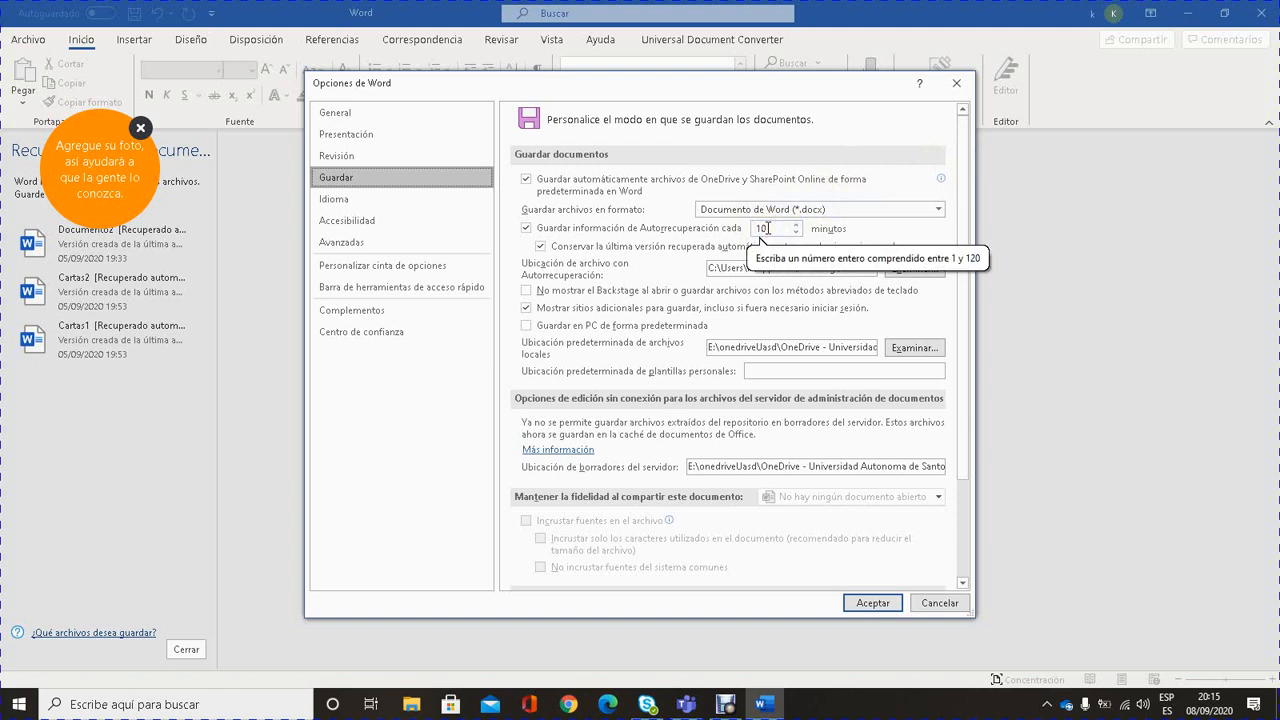
pyautogui.click(769, 228)
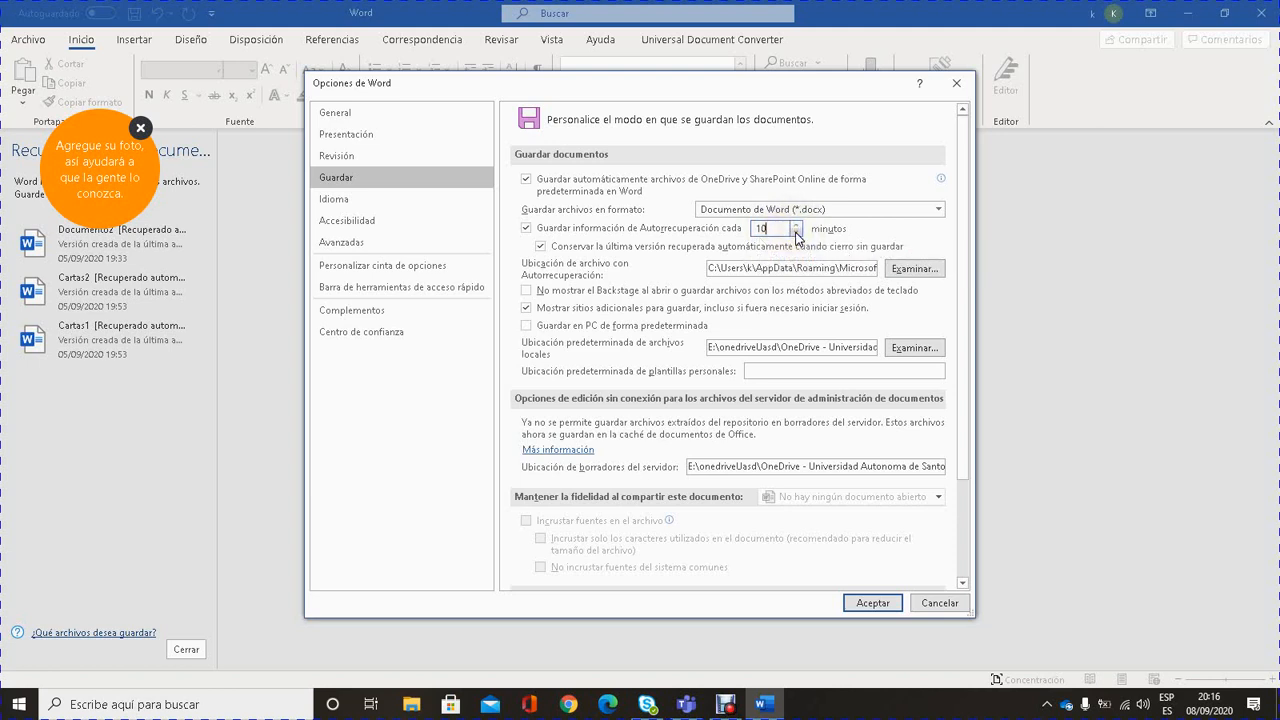
pyautogui.doubleClick(797, 233)
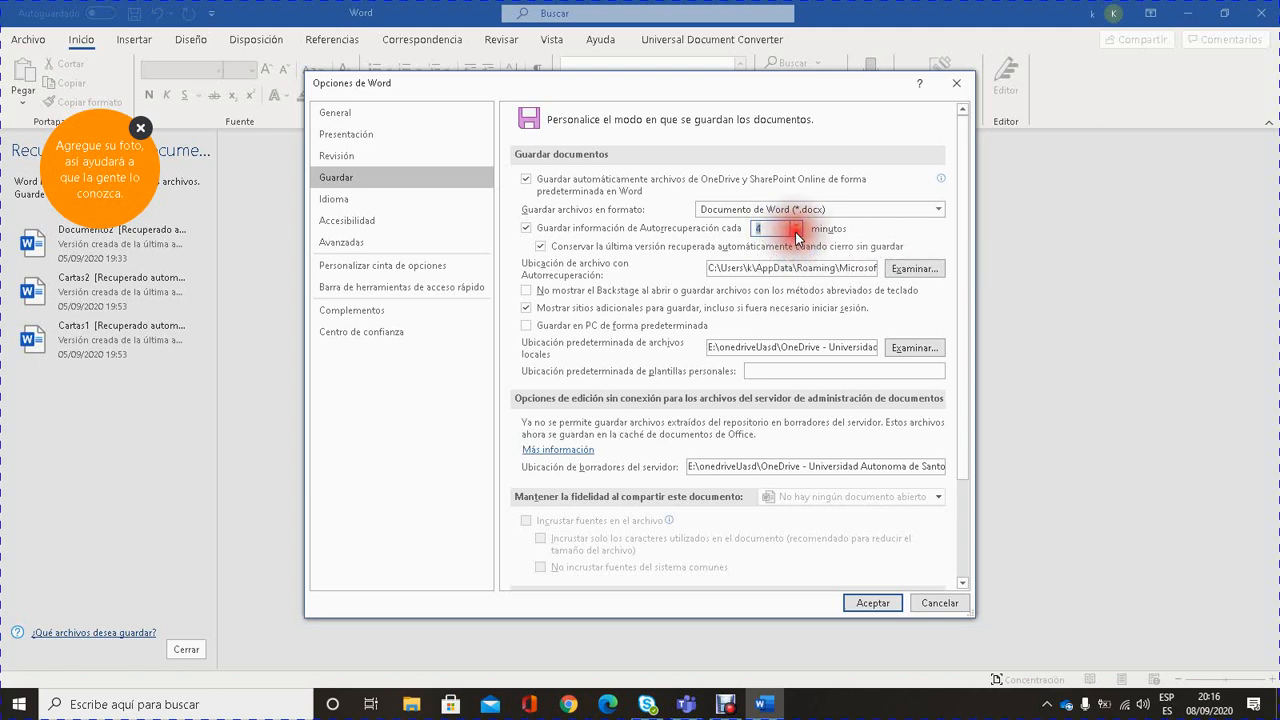
pyautogui.click(796, 224)
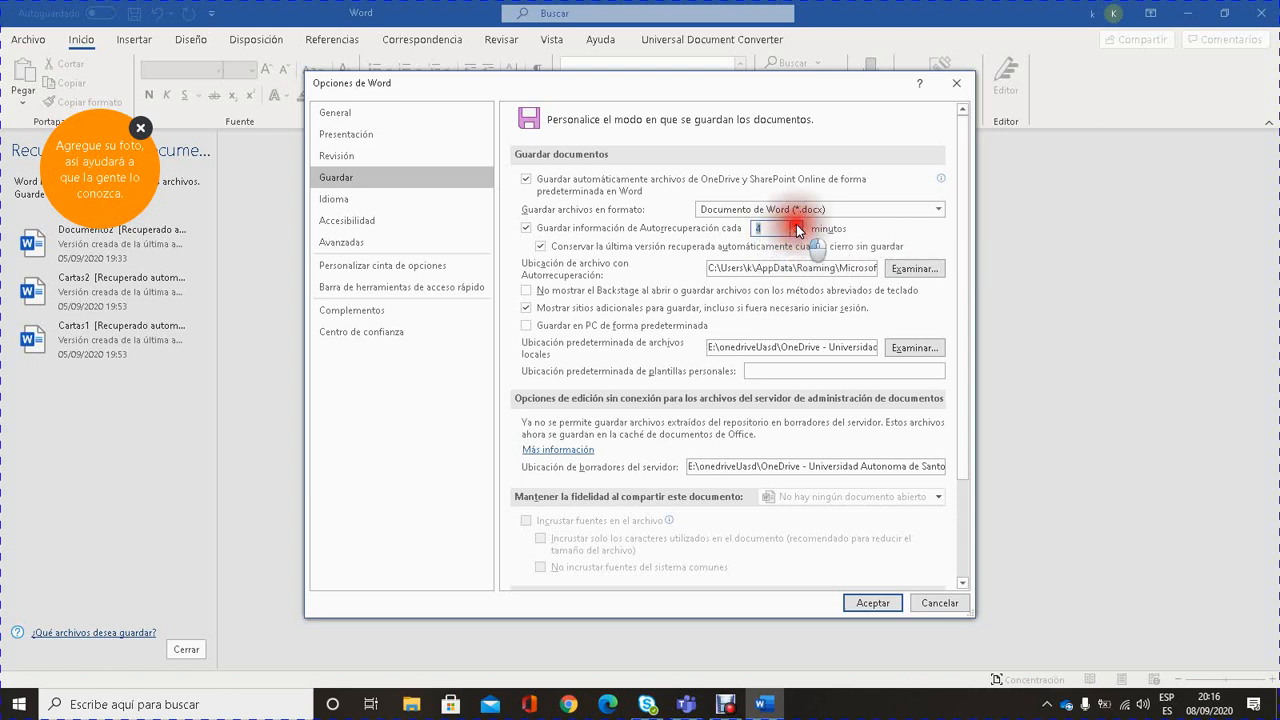
pyautogui.click(797, 232)
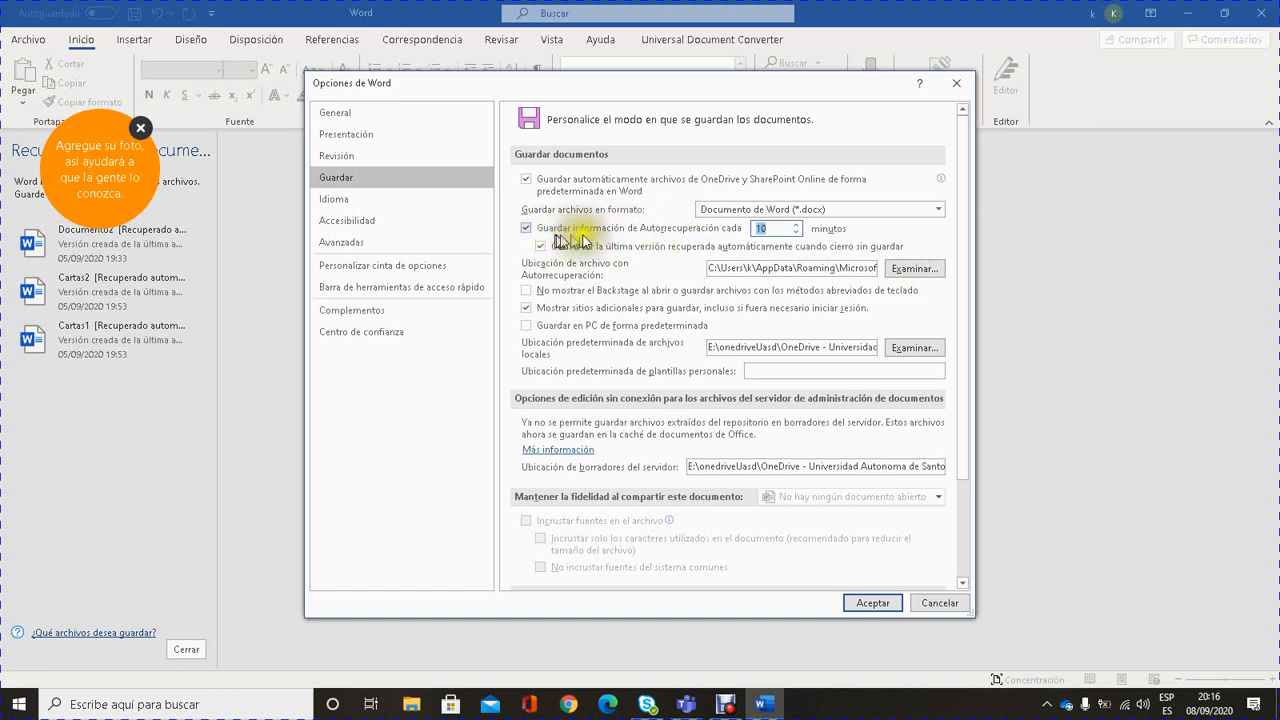
pyautogui.click(770, 228)
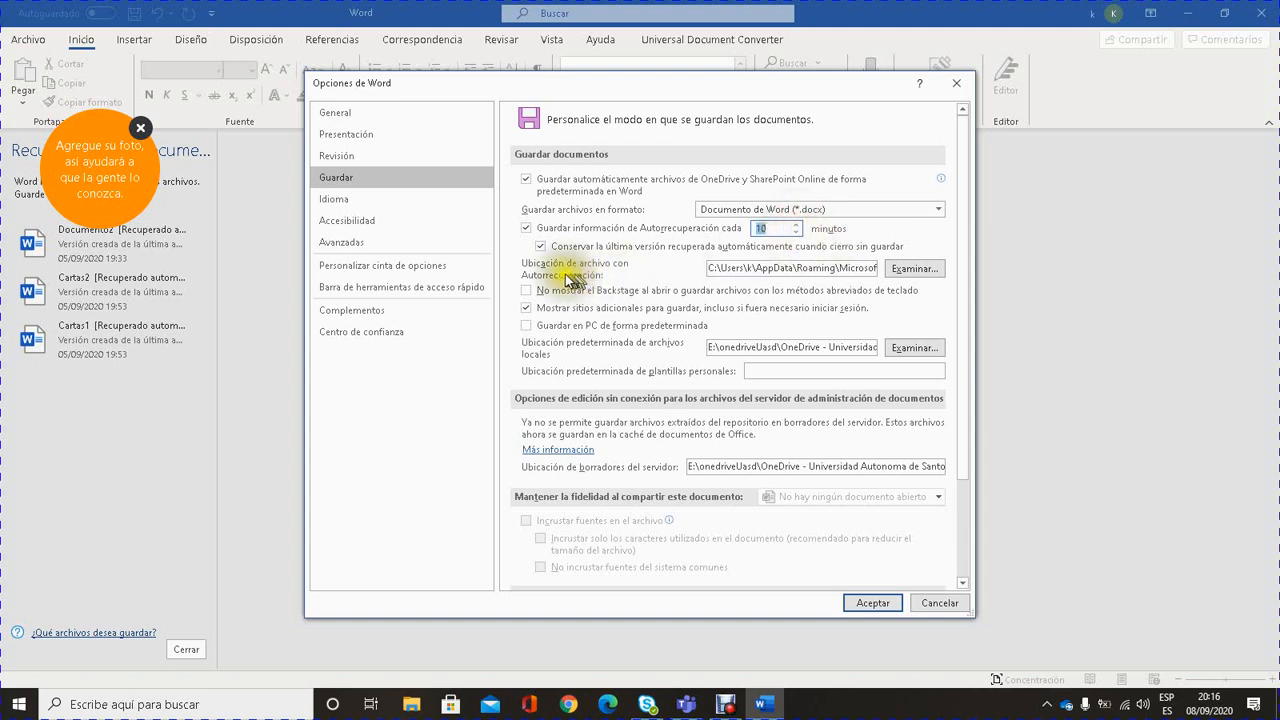
# - Inspect the full path of the AutoRecover file location from end to start
pyautogui.click(786, 270)
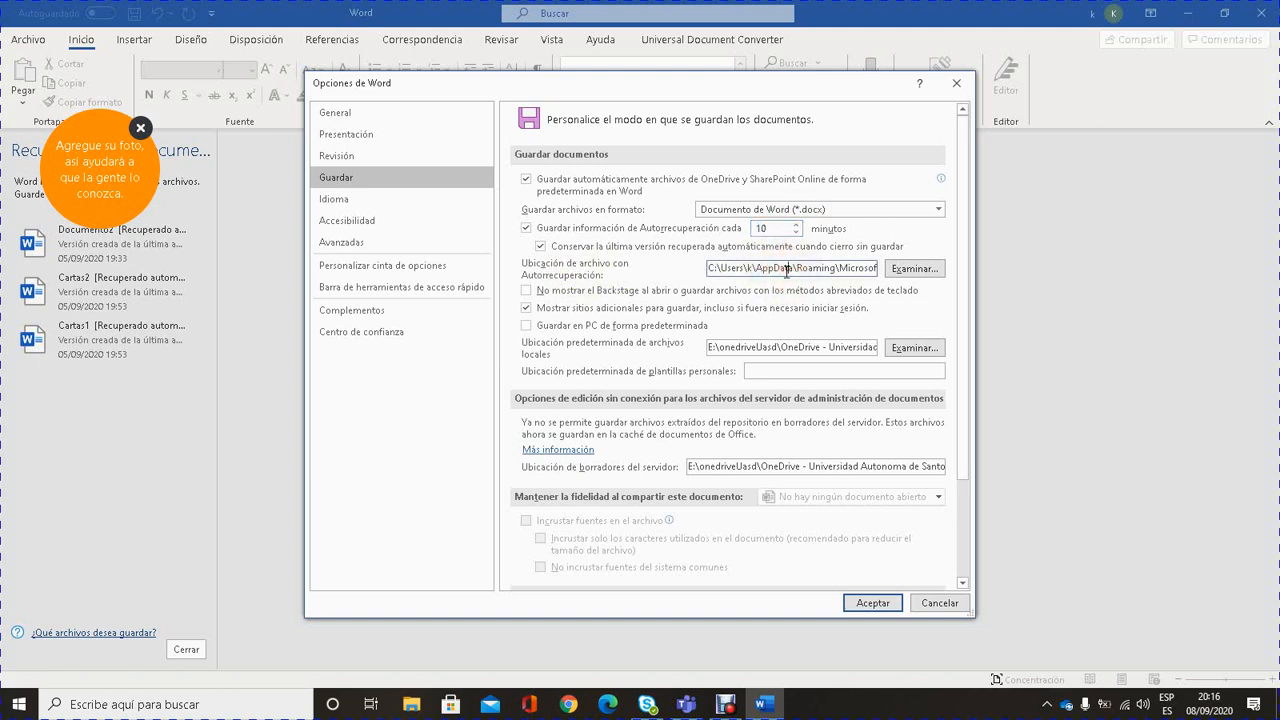
pyautogui.press('End')
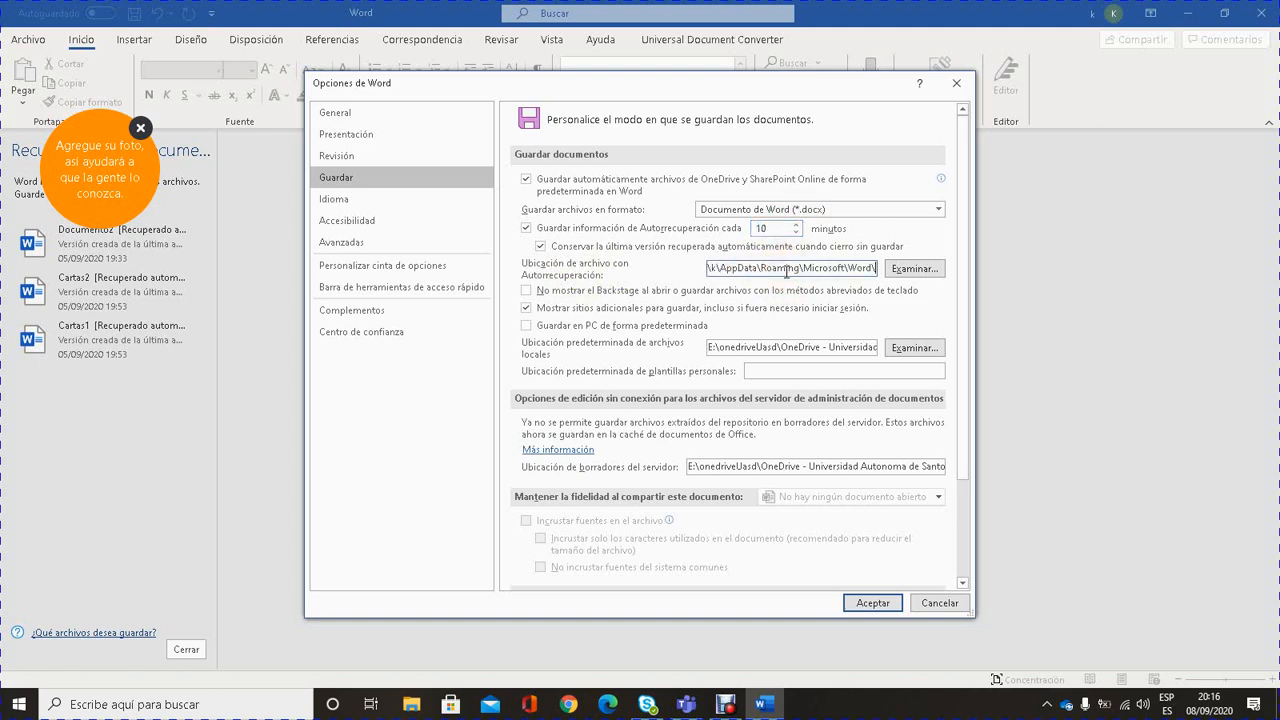
pyautogui.press('Home')
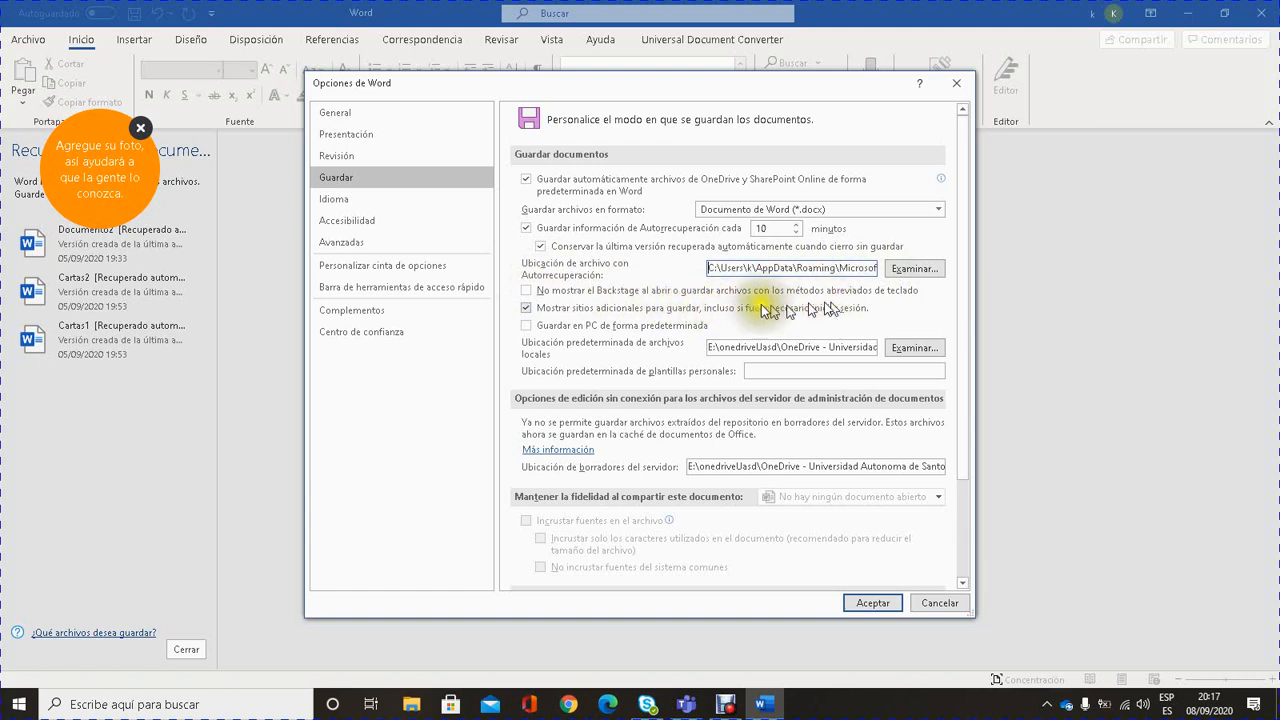
# - Toggle the option that hides Backstage when opening or saving files with keyboard shortcuts, and leave it off
pyautogui.click(528, 291)
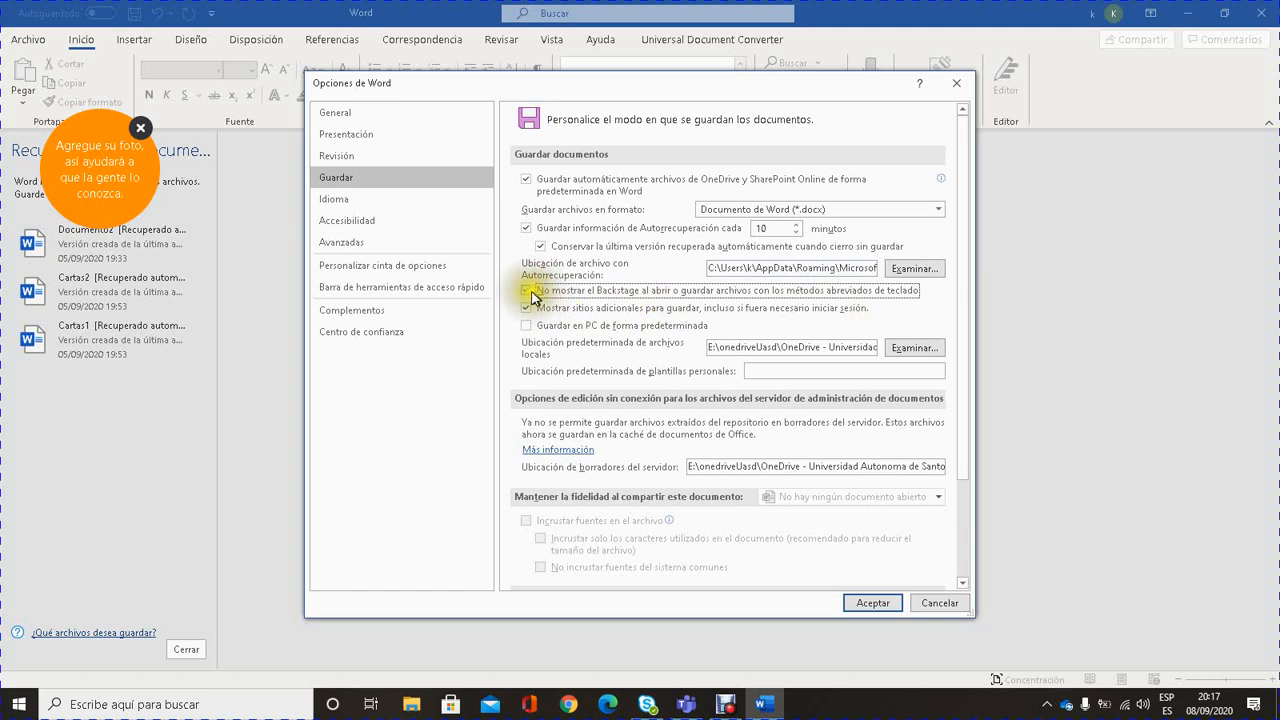
pyautogui.click(528, 291)
pyautogui.click(525, 290)
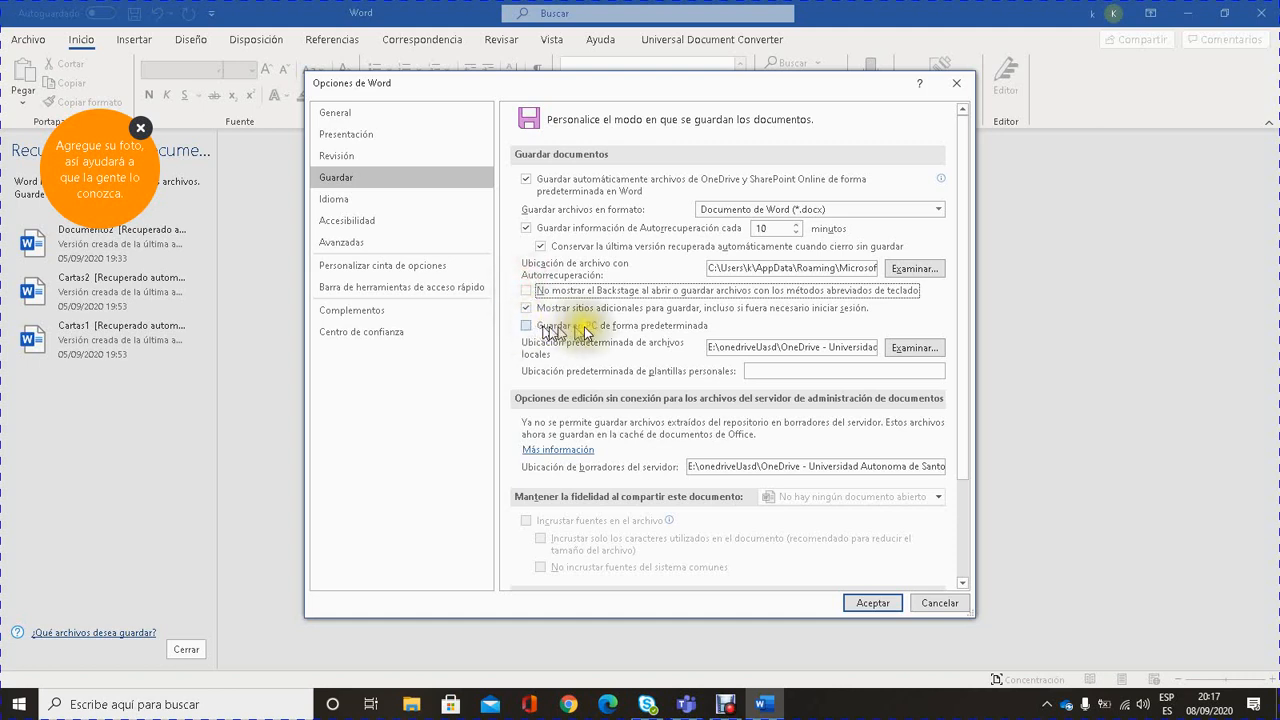
# - Try Guardar en PC de forma predeterminada, inspect the default local file location path, and turn the option off again
pyautogui.click(527, 326)
pyautogui.click(527, 326)
pyautogui.click(527, 326)
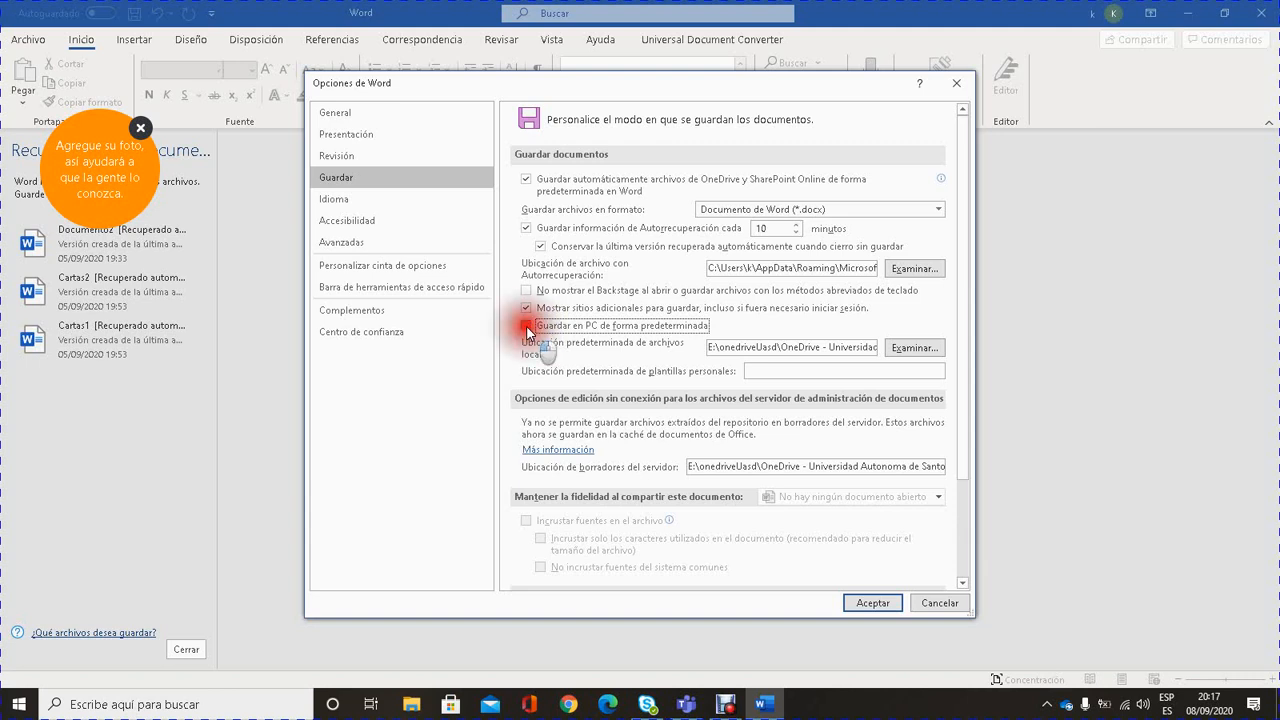
pyautogui.click(786, 348)
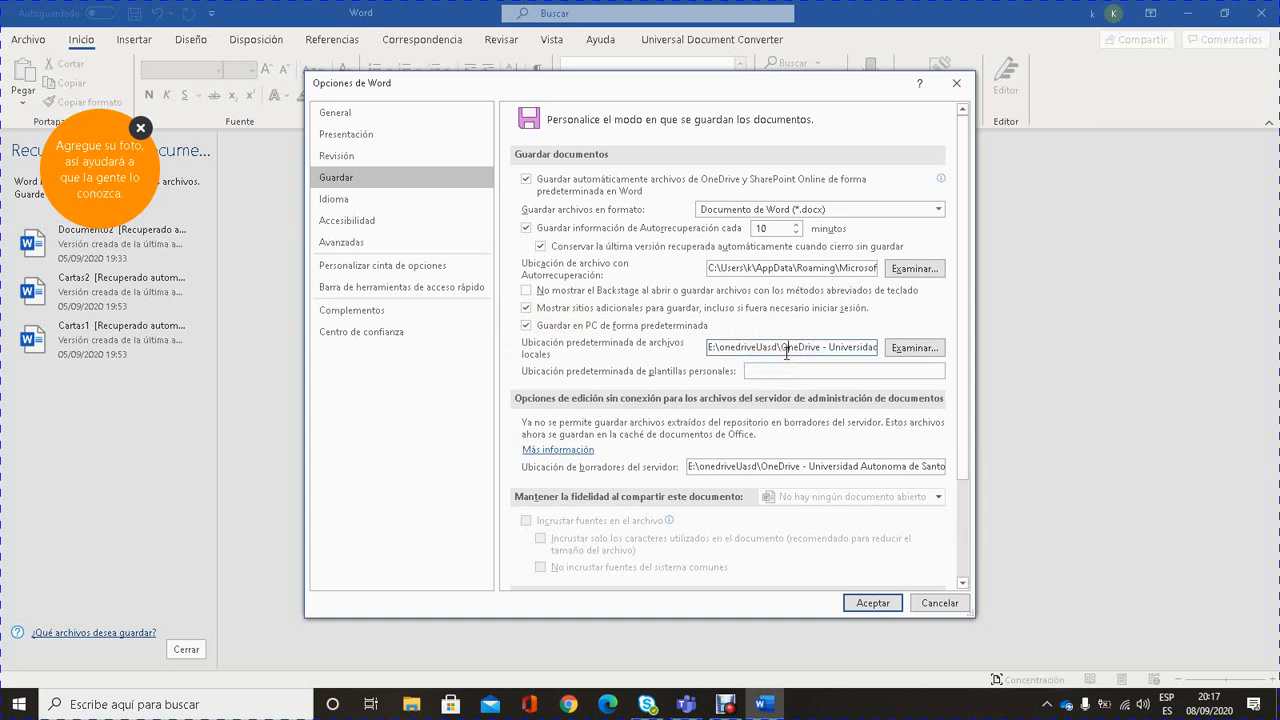
pyautogui.press('End')
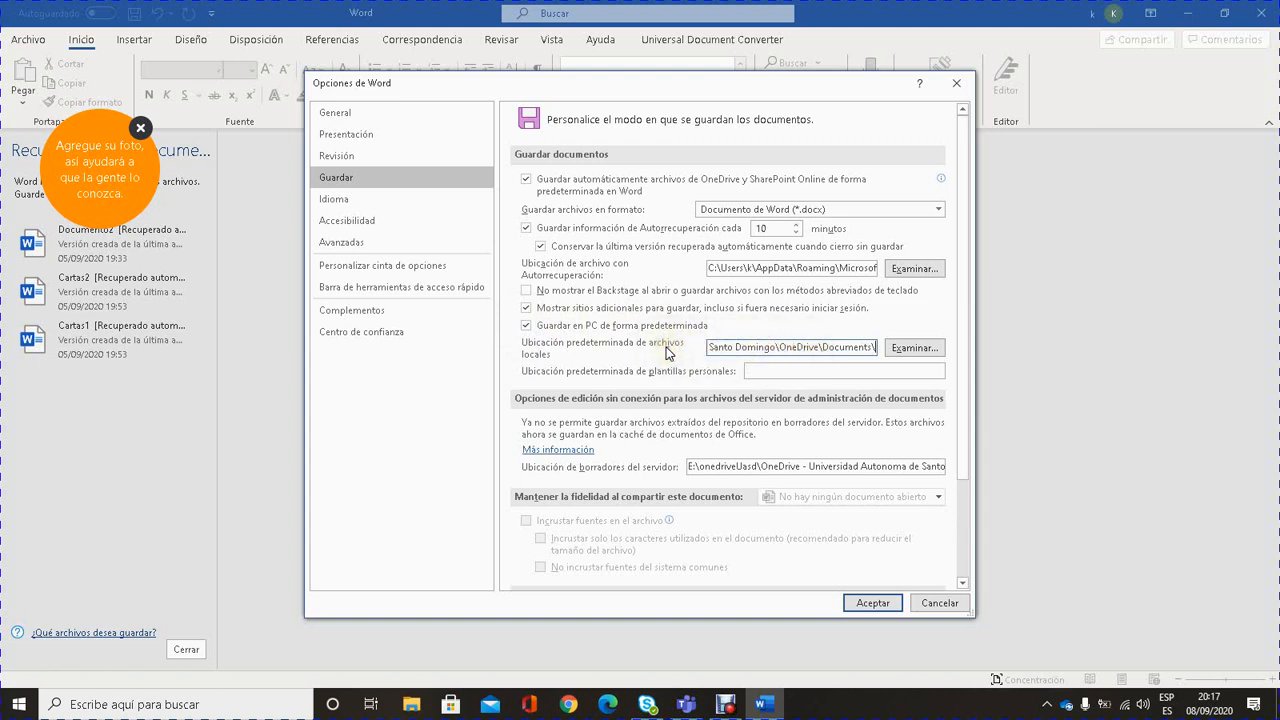
pyautogui.click(525, 324)
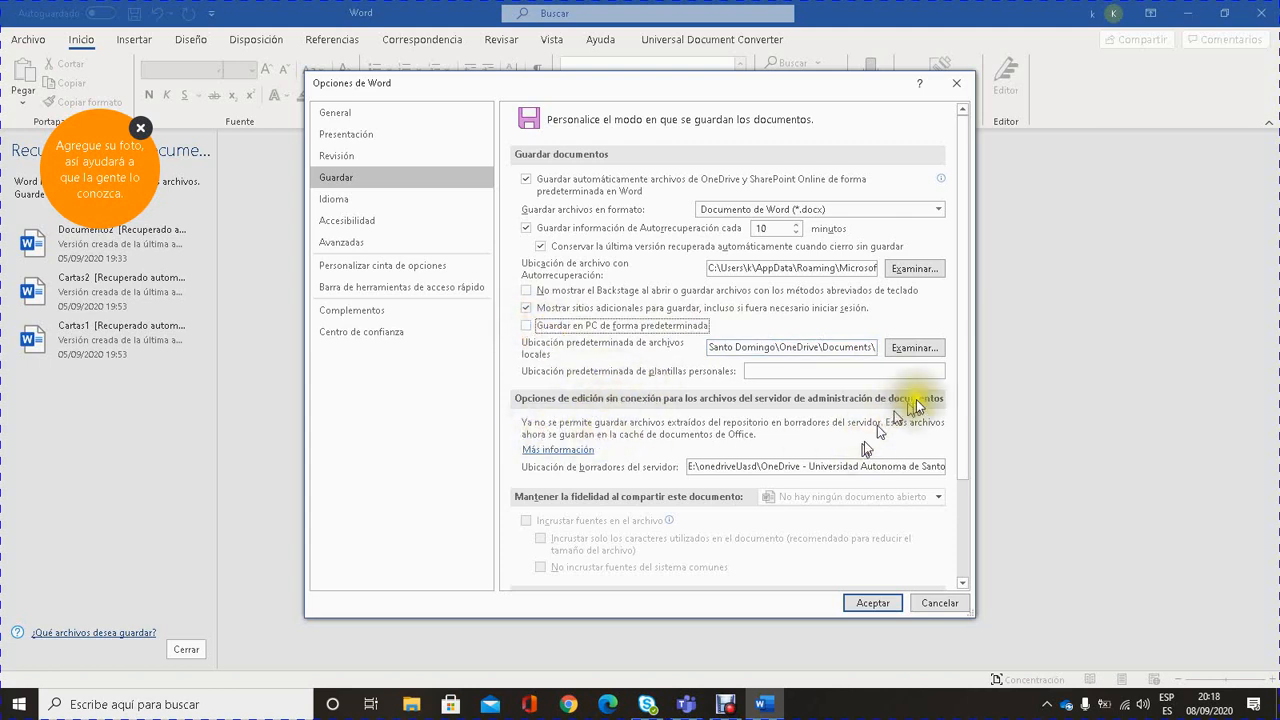
# - Look through the remaining Guardar settings down to the cache configuration, and open the Idioma options
pyautogui.moveTo(960, 394); pyautogui.dragTo(962, 516)
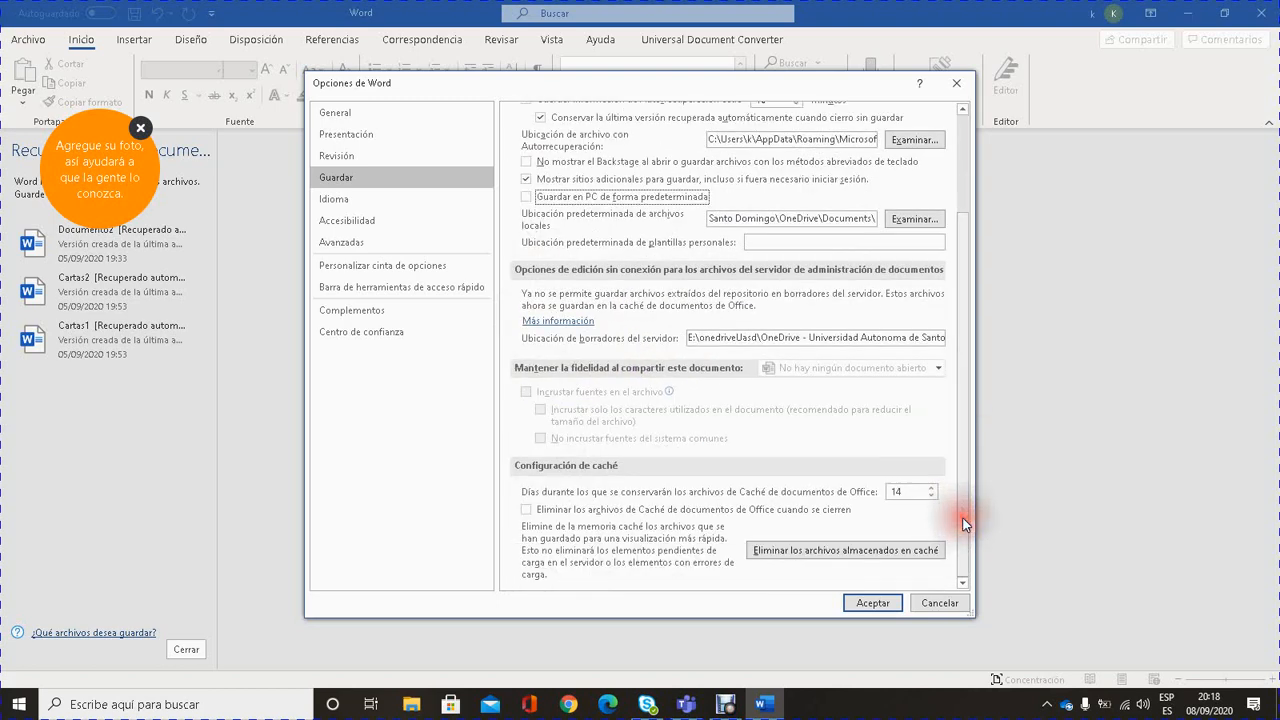
pyautogui.click(356, 206)
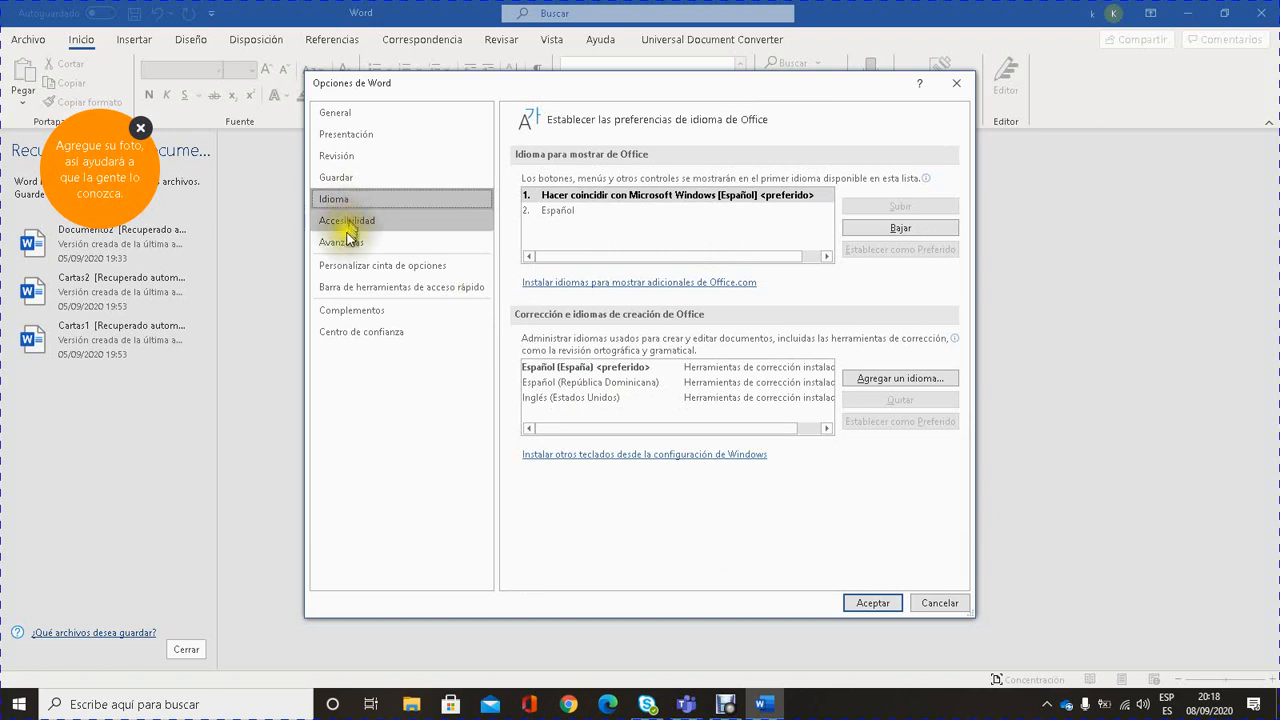
# - Open the Avanzadas options and toggle replacing selected text while typing and automatic whole-word selection, leaving both on
pyautogui.click(349, 248)
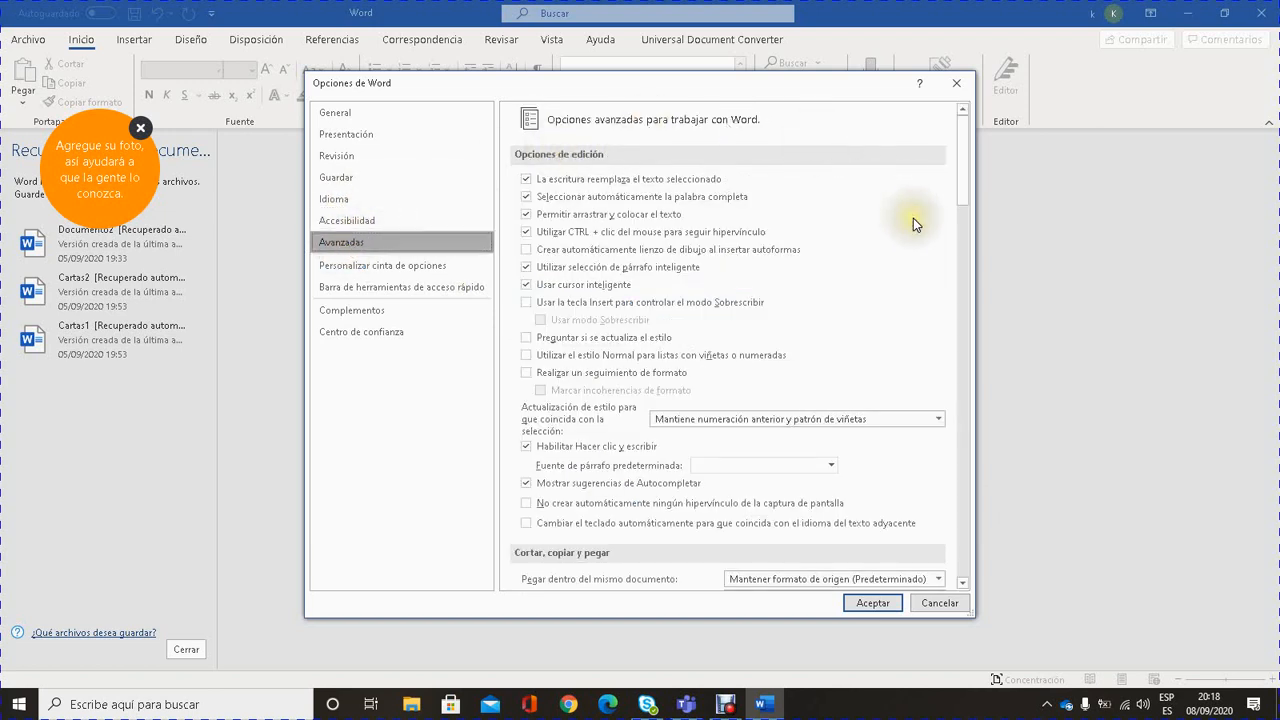
pyautogui.click(526, 180)
pyautogui.click(526, 180)
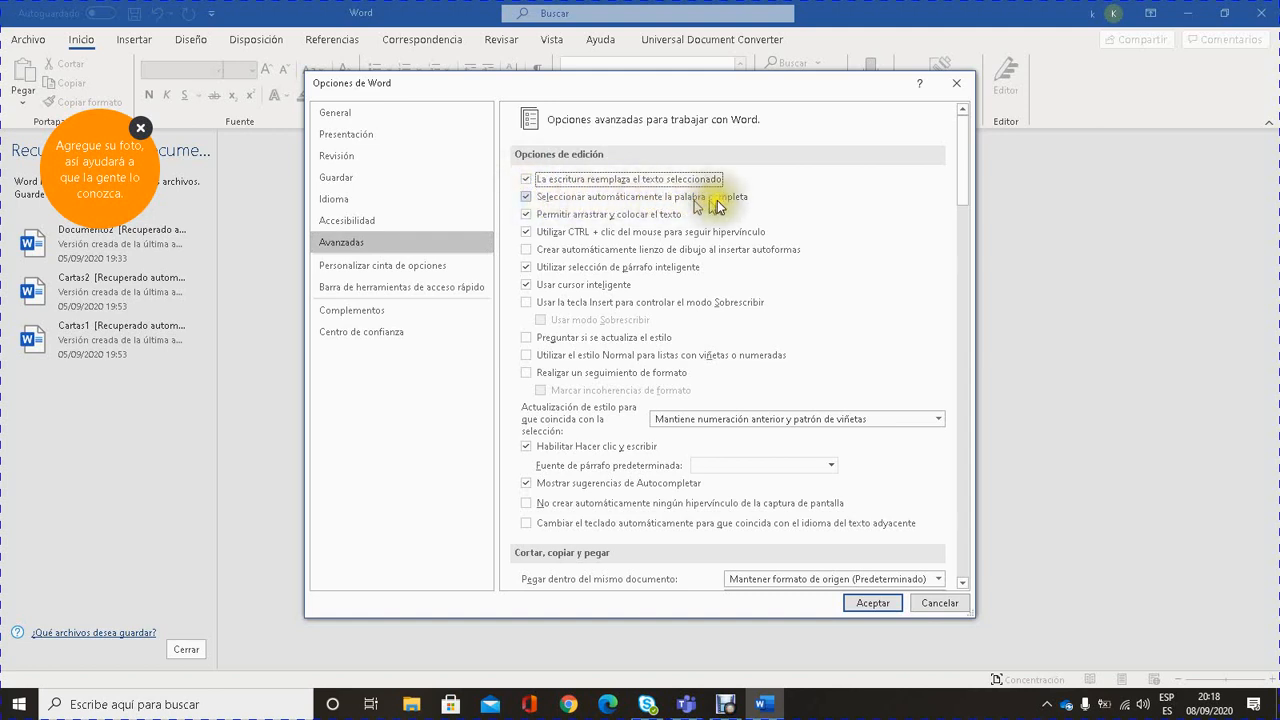
pyautogui.click(592, 201)
pyautogui.click(530, 197)
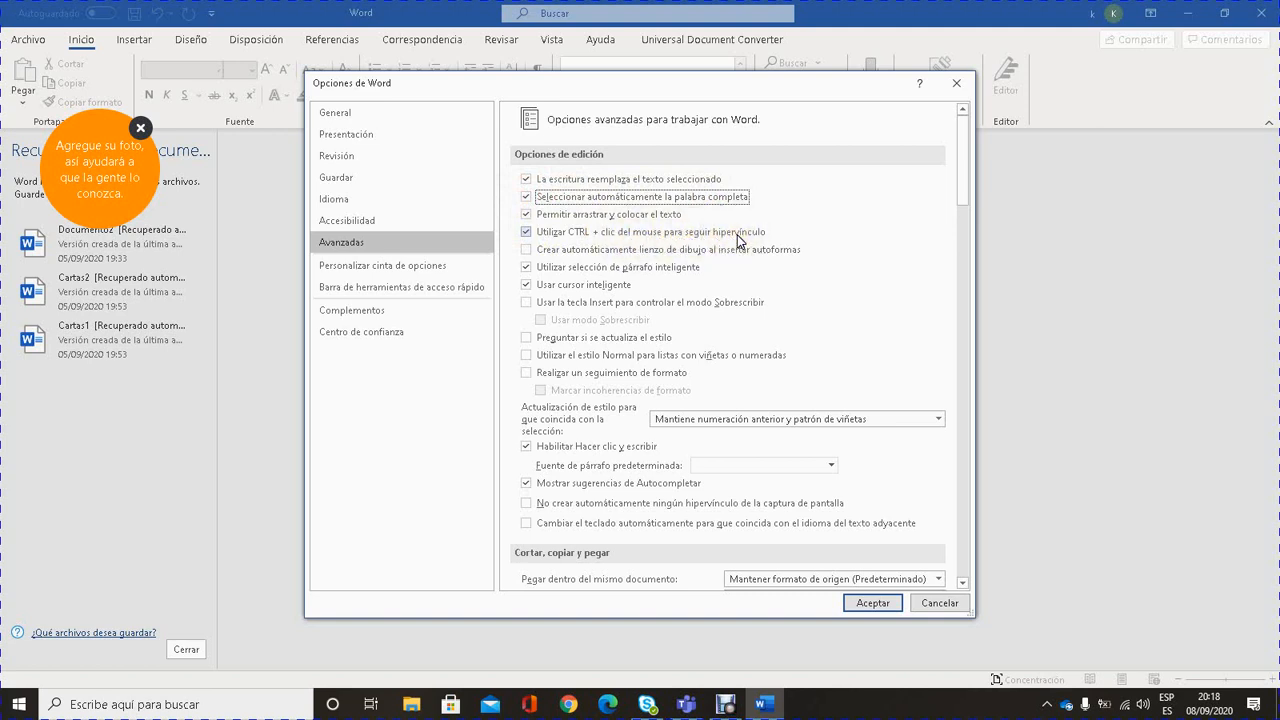
# - Toggle CTRL + clic for following hyperlinks, leaving it on, and automatic drawing canvas creation for autoshapes, leaving it off
pyautogui.click(525, 231)
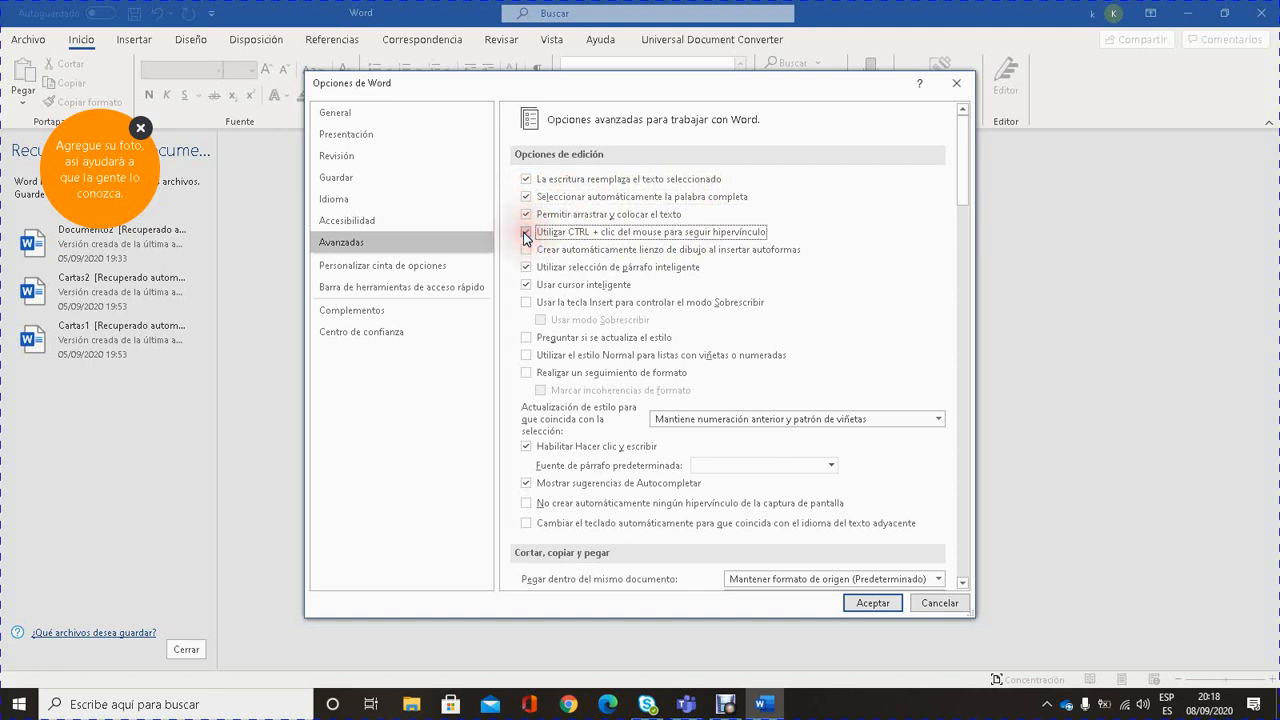
pyautogui.click(525, 232)
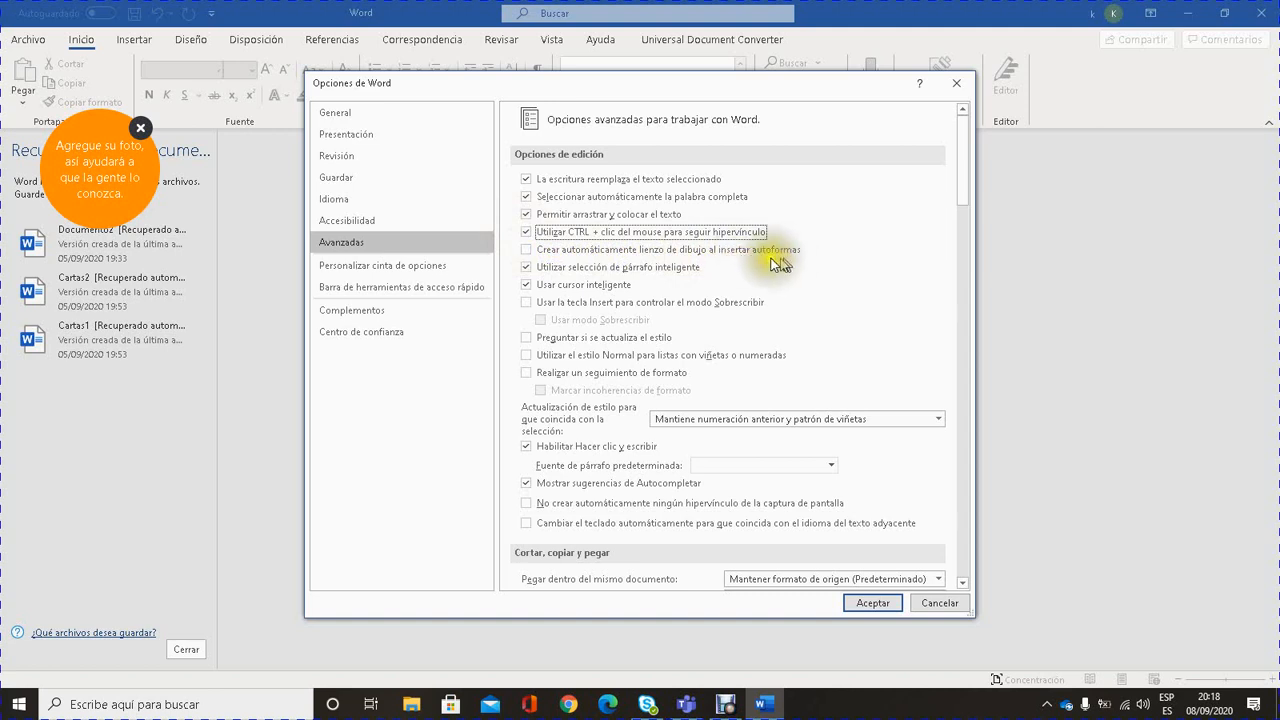
pyautogui.click(526, 252)
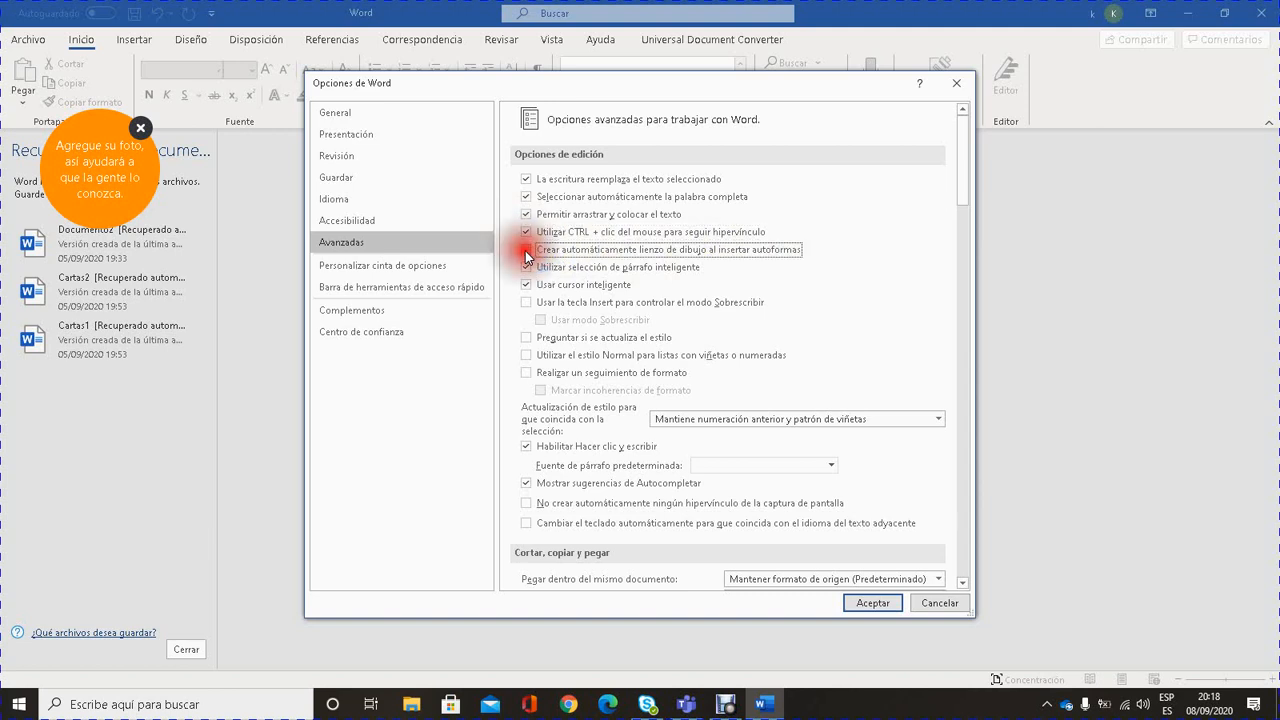
pyautogui.click(526, 252)
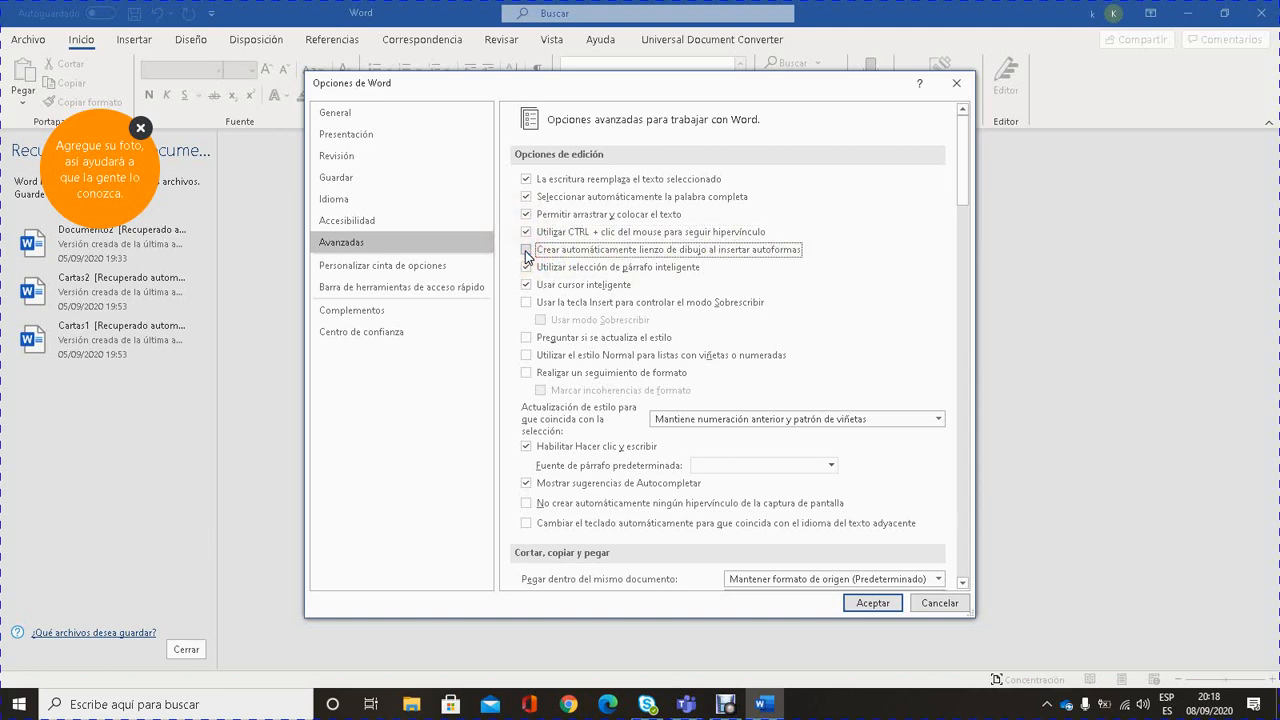
pyautogui.click(526, 252)
pyautogui.click(526, 252)
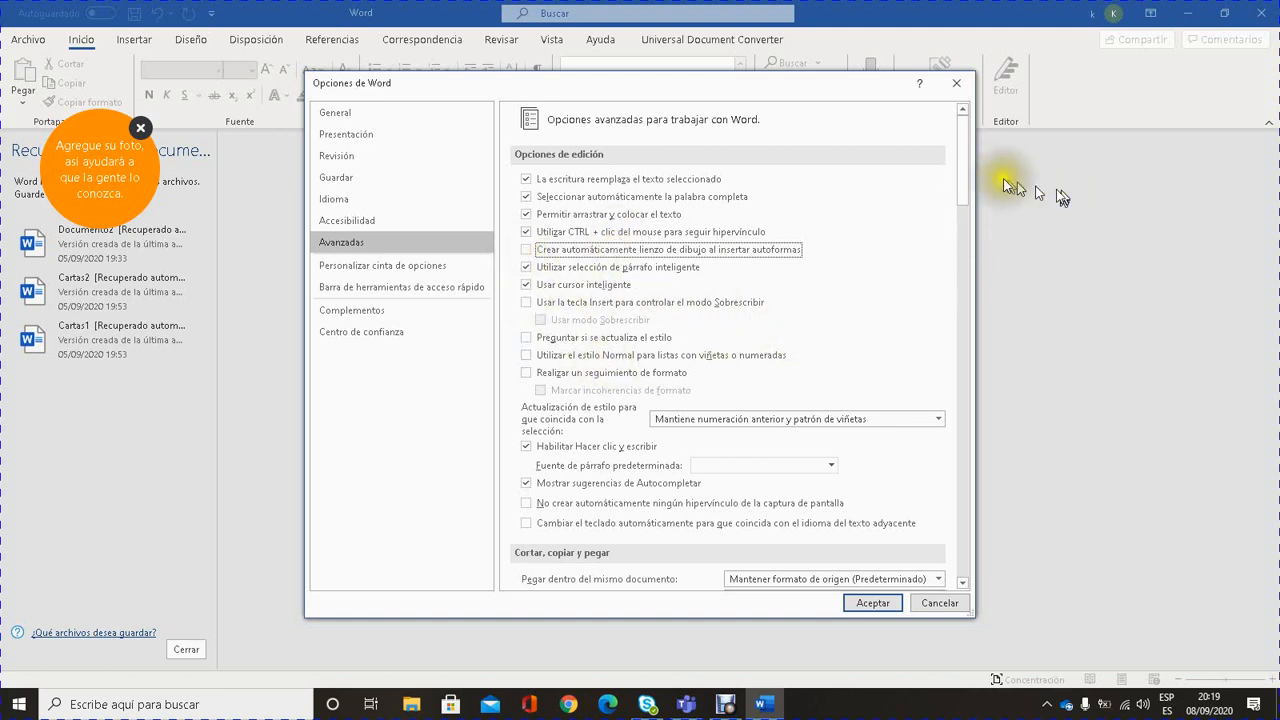
# - Try the options for Insert-key overwrite control, style update prompting and Normal style for lists, leaving all three off
pyautogui.moveTo(966, 173); pyautogui.dragTo(966, 193)
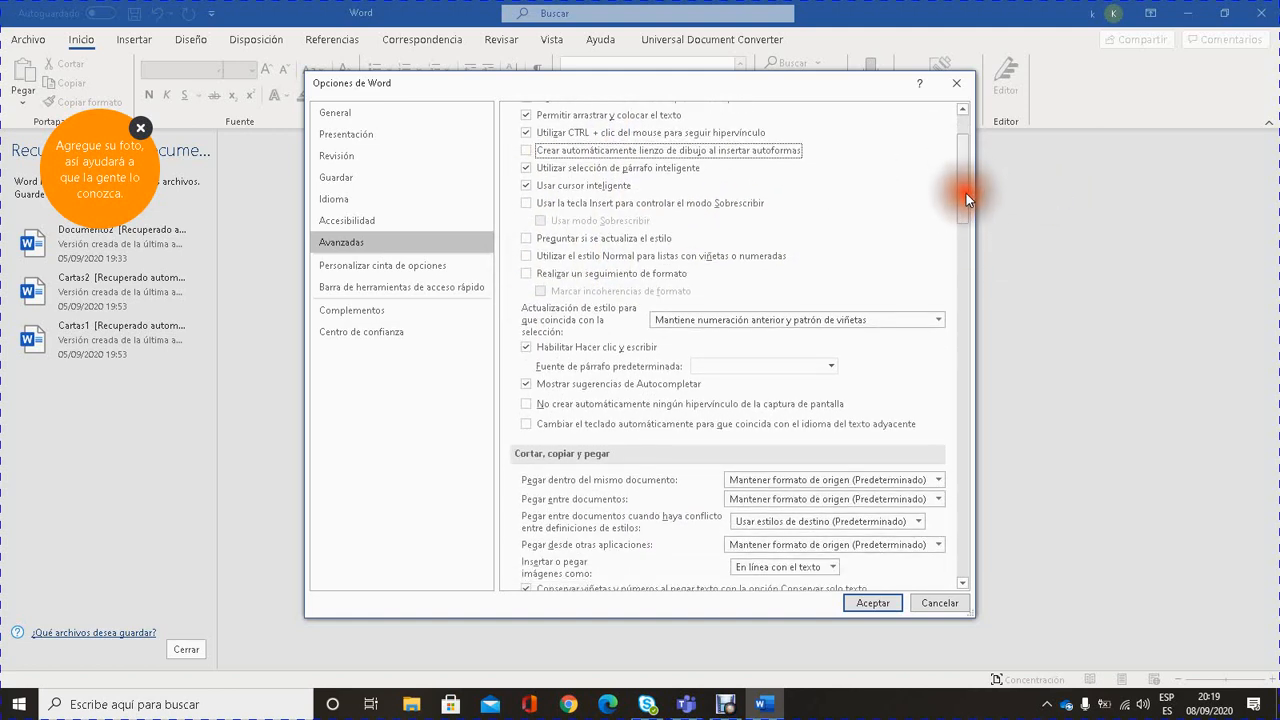
pyautogui.click(524, 203)
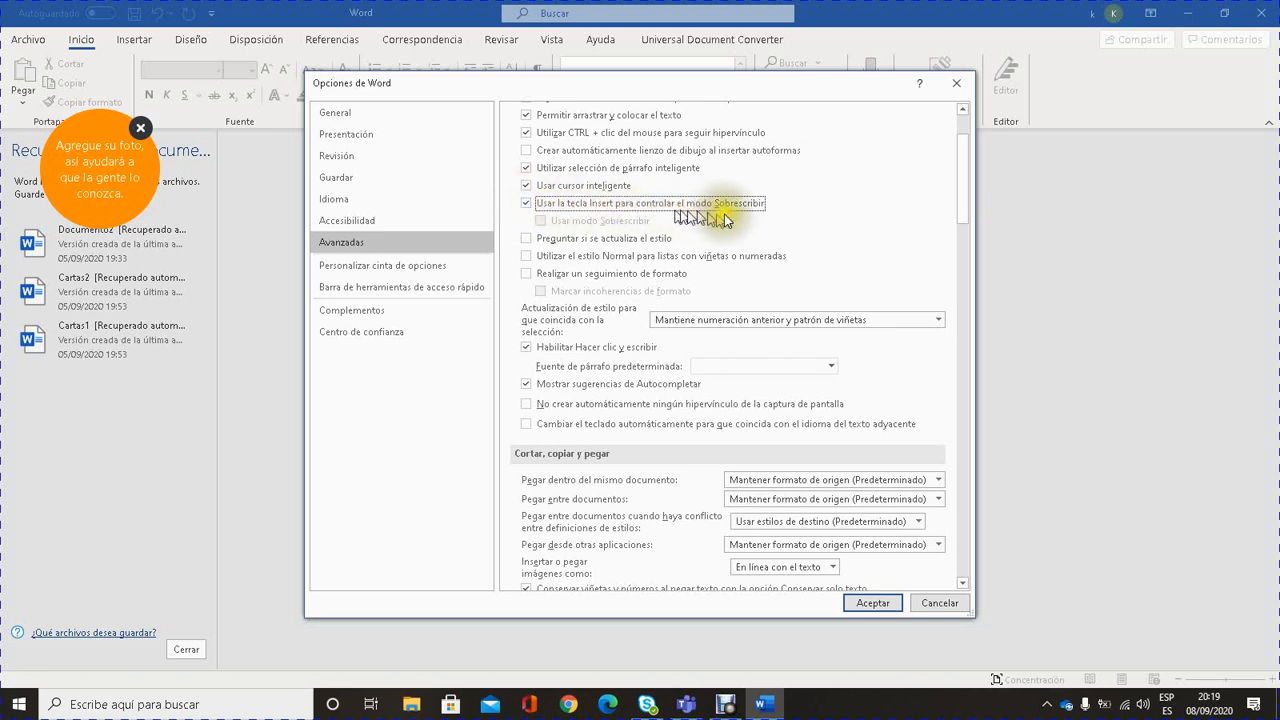
pyautogui.click(540, 218)
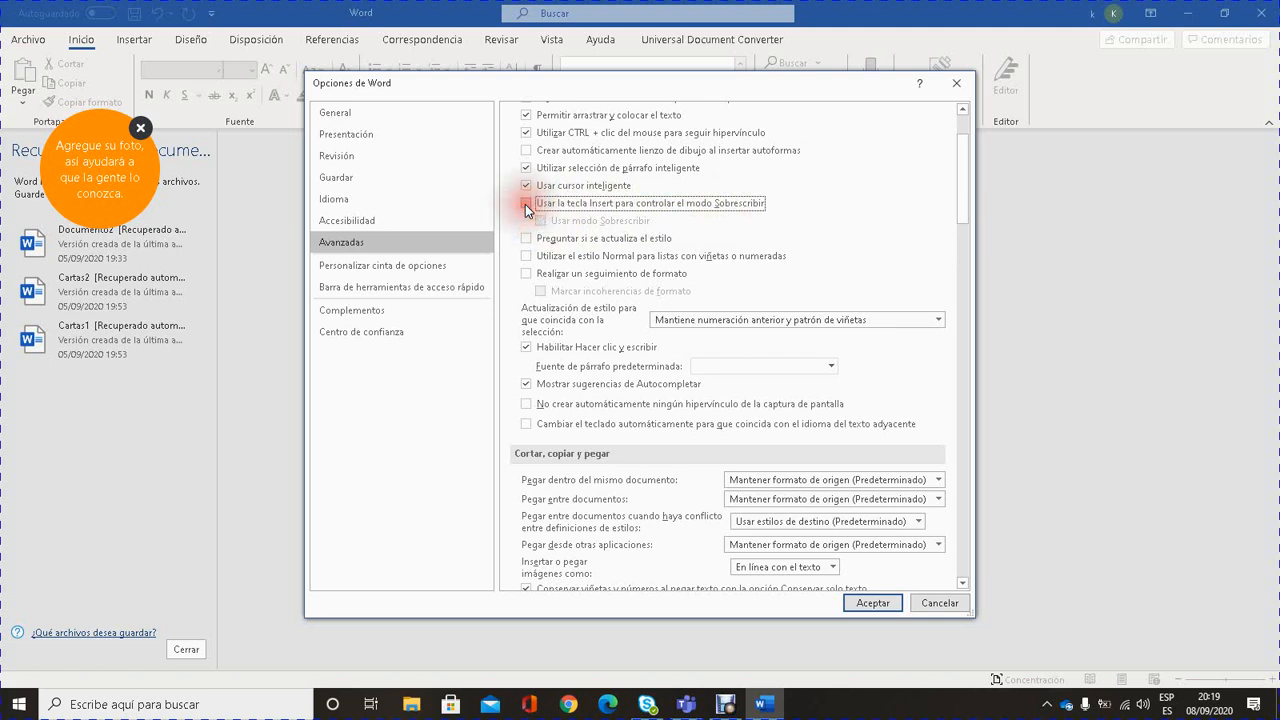
pyautogui.click(525, 204)
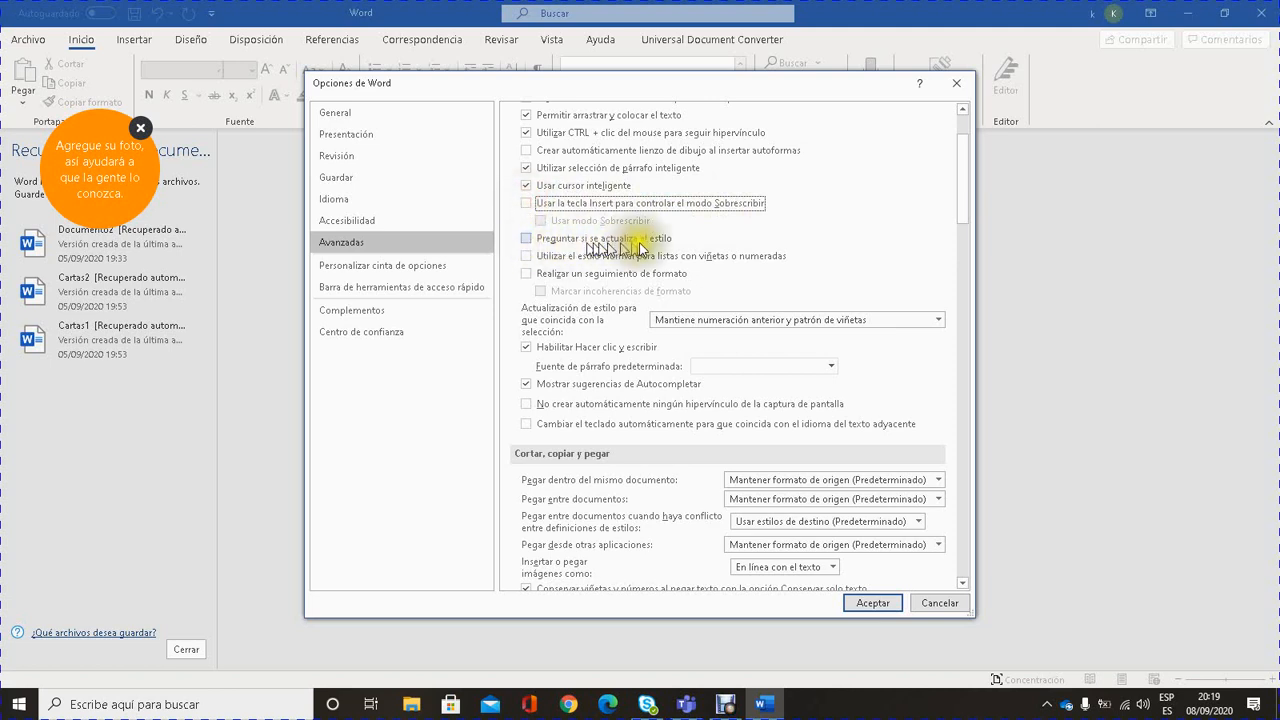
pyautogui.click(525, 239)
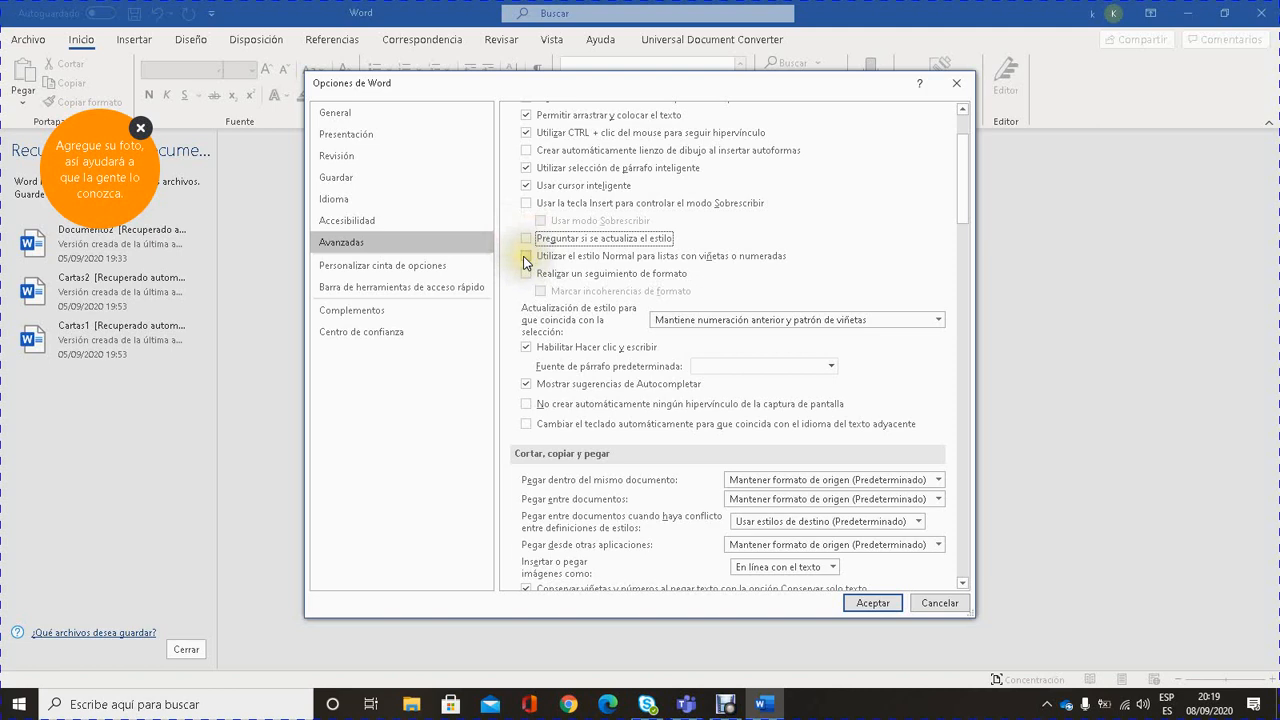
pyautogui.click(524, 257)
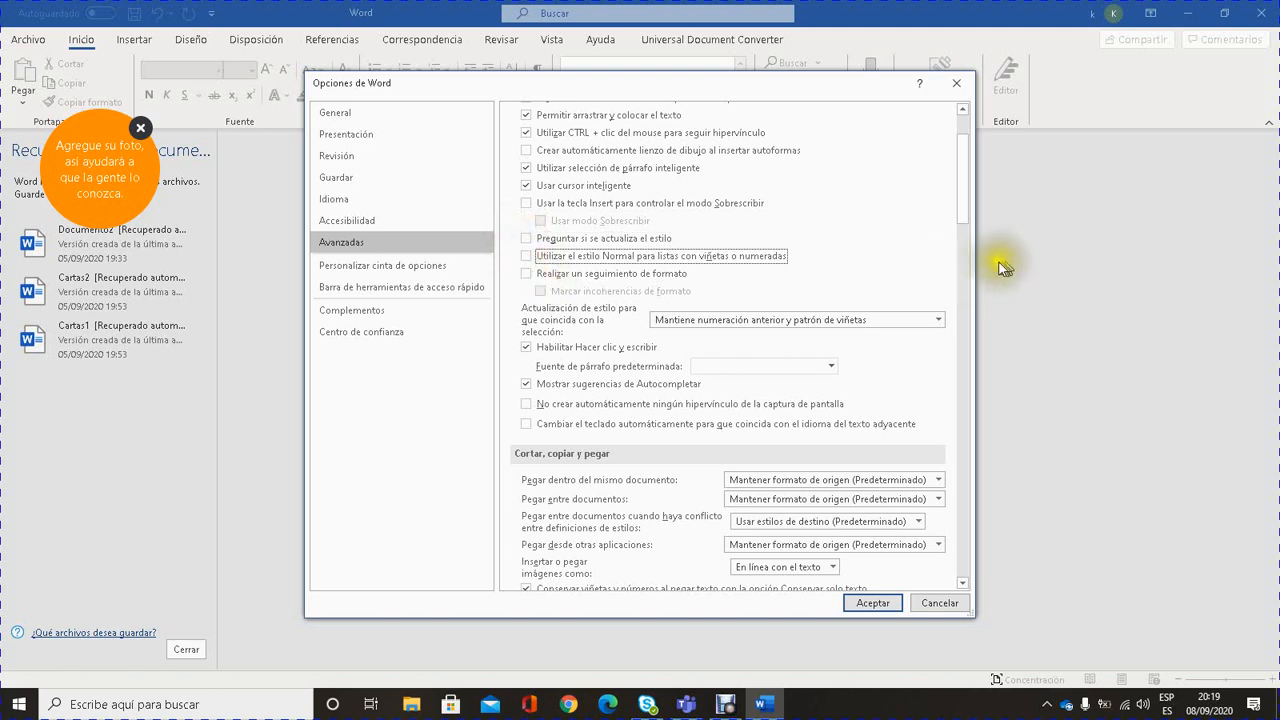
# - Examine the formatting choices for Pegar dentro del mismo documento without changing the selection
pyautogui.moveTo(959, 180); pyautogui.dragTo(963, 238)
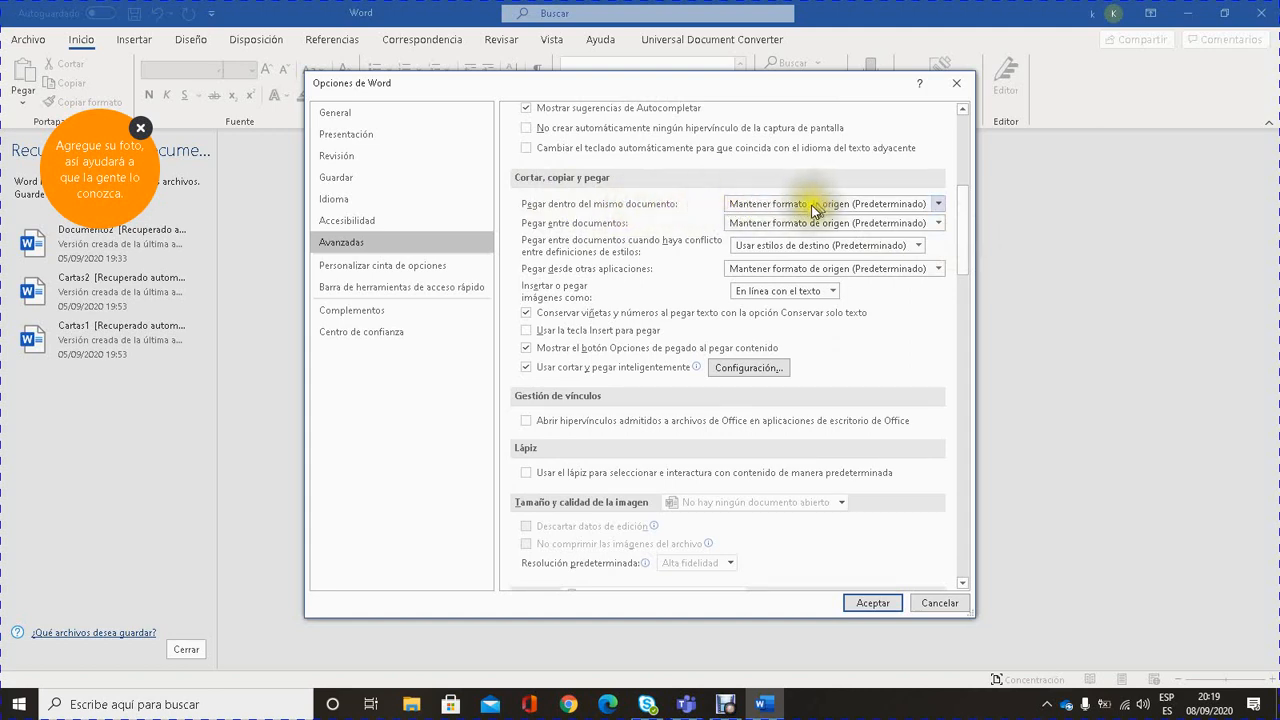
pyautogui.click(939, 205)
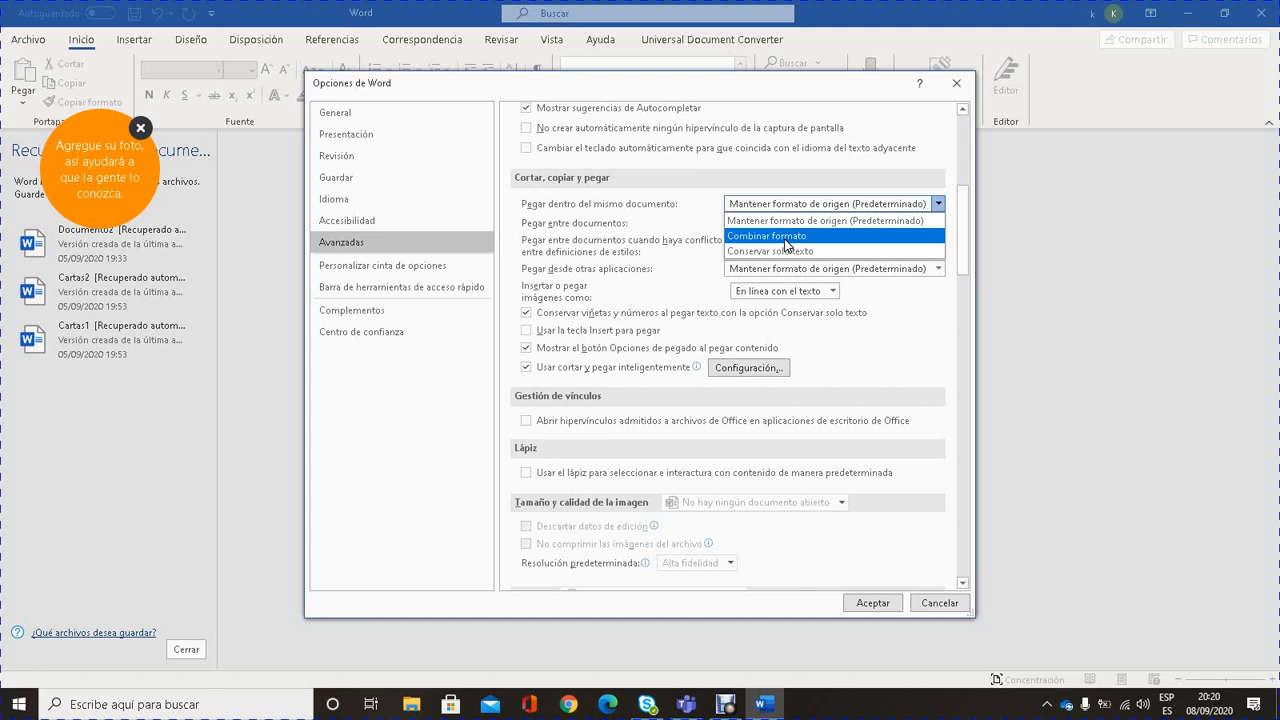
pyautogui.click(685, 184)
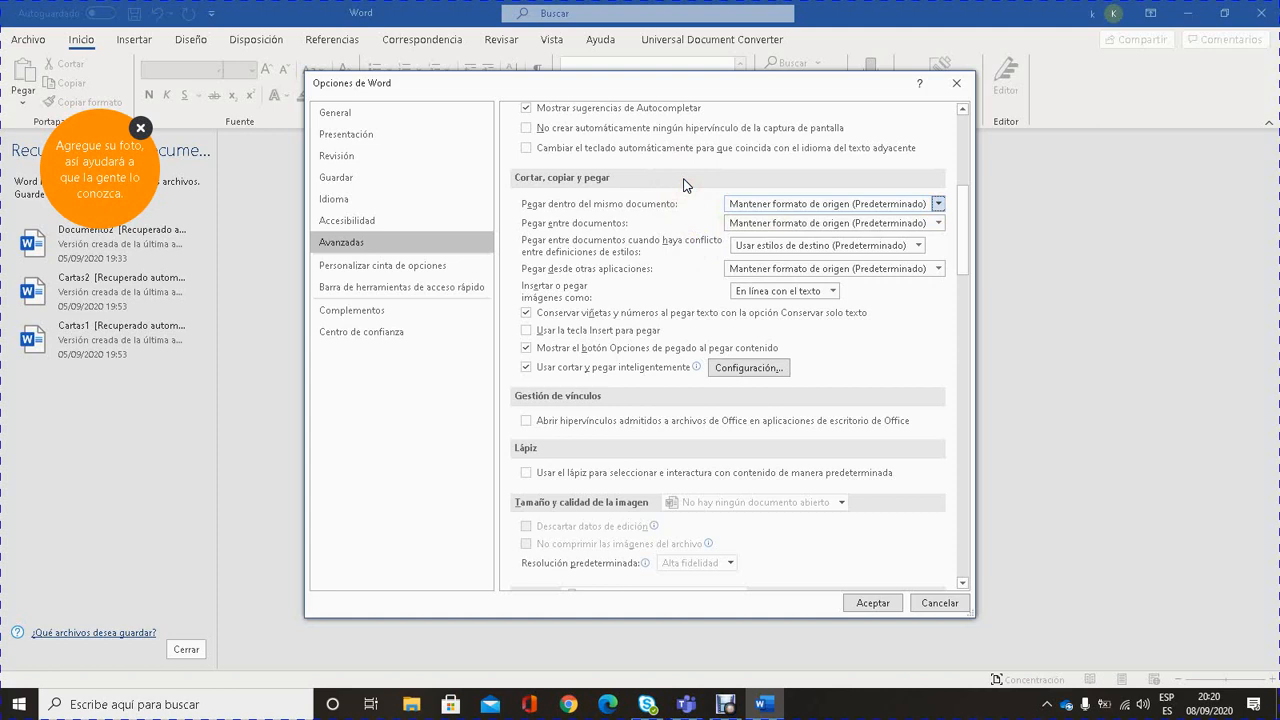
# - Toggle Usar la tecla Insert para pegar on and off, and leave it off
pyautogui.click(526, 332)
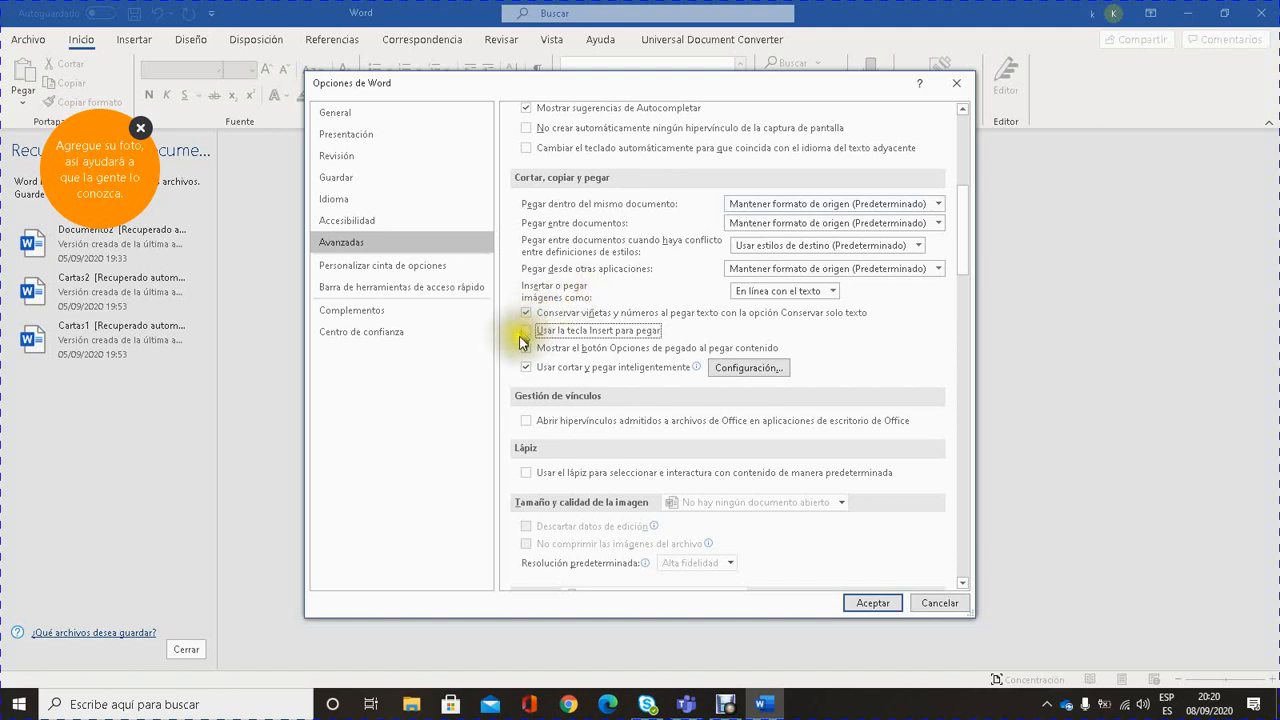
pyautogui.click(527, 332)
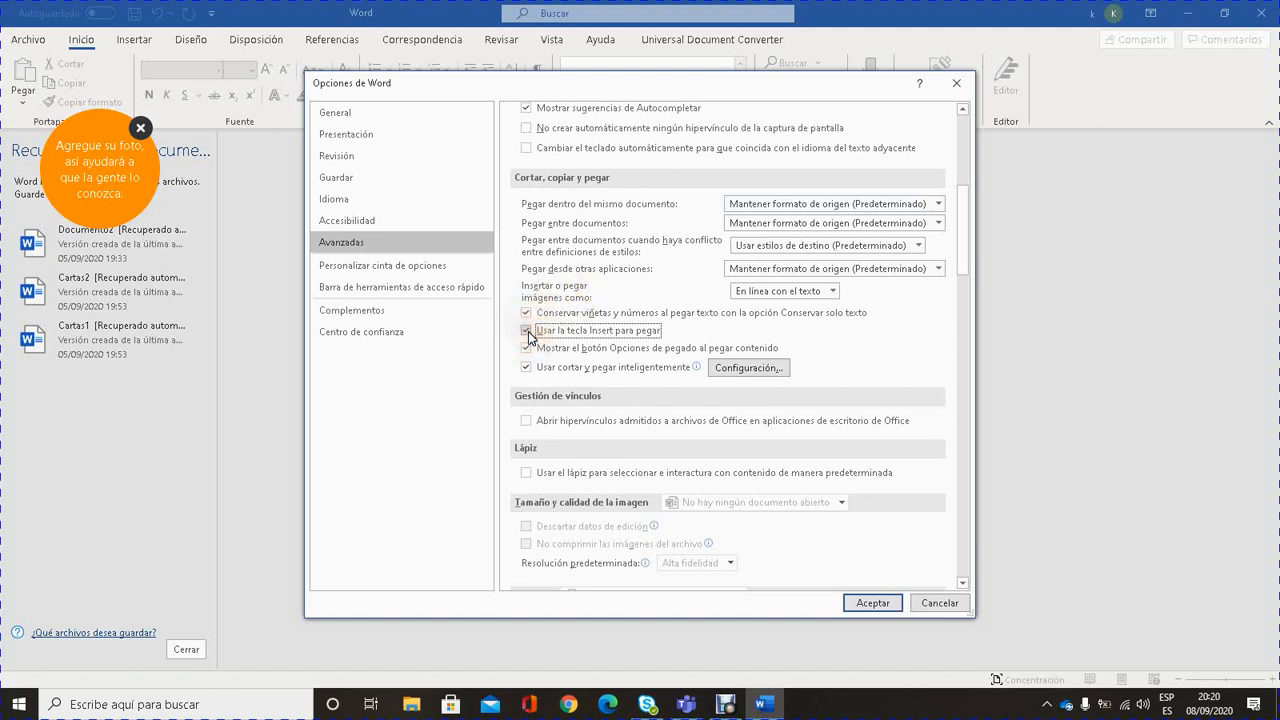
pyautogui.click(528, 332)
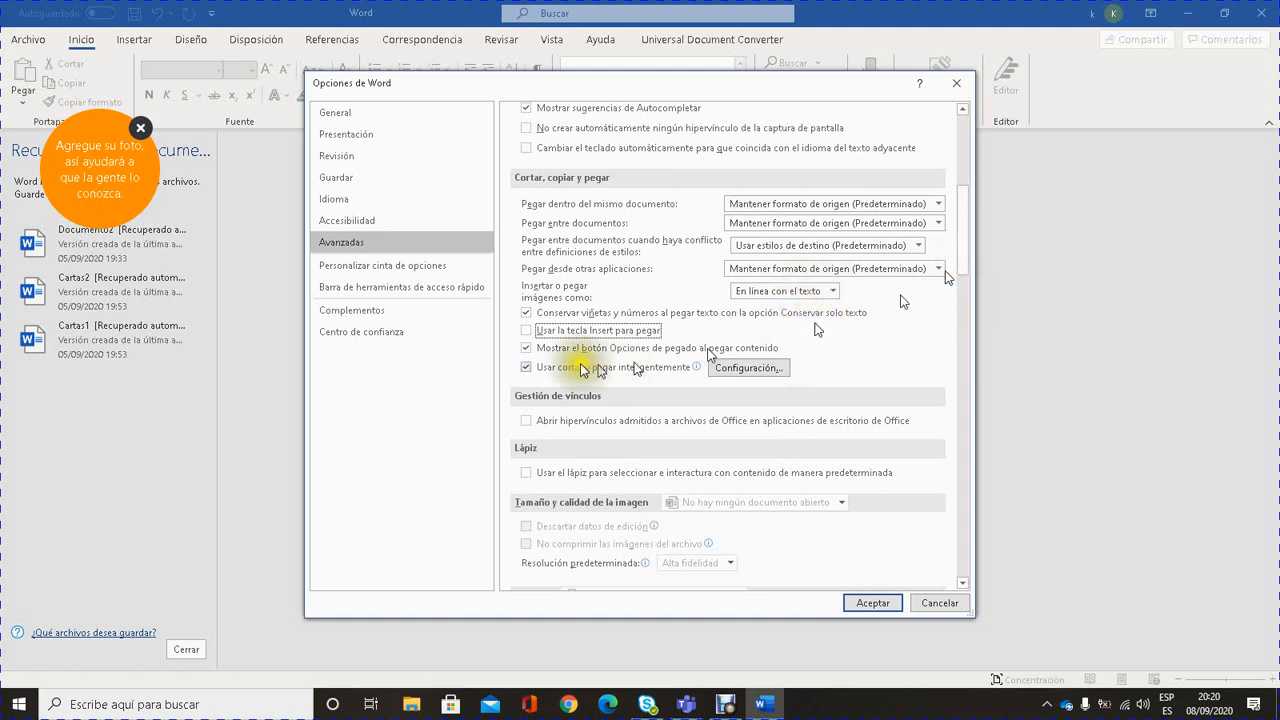
pyautogui.click(527, 332)
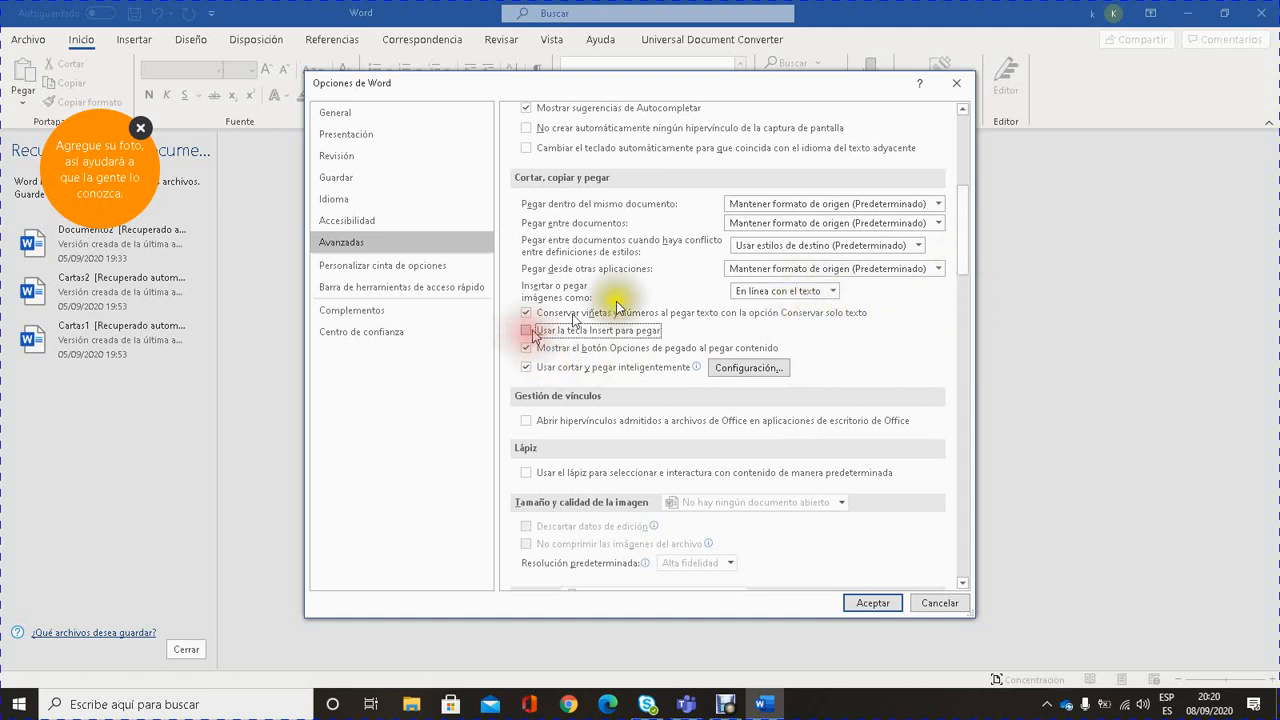
# - Look through the remaining Avanzadas options down to the compatibility section, and return to the Guardar options
pyautogui.moveTo(964, 251); pyautogui.dragTo(983, 575)
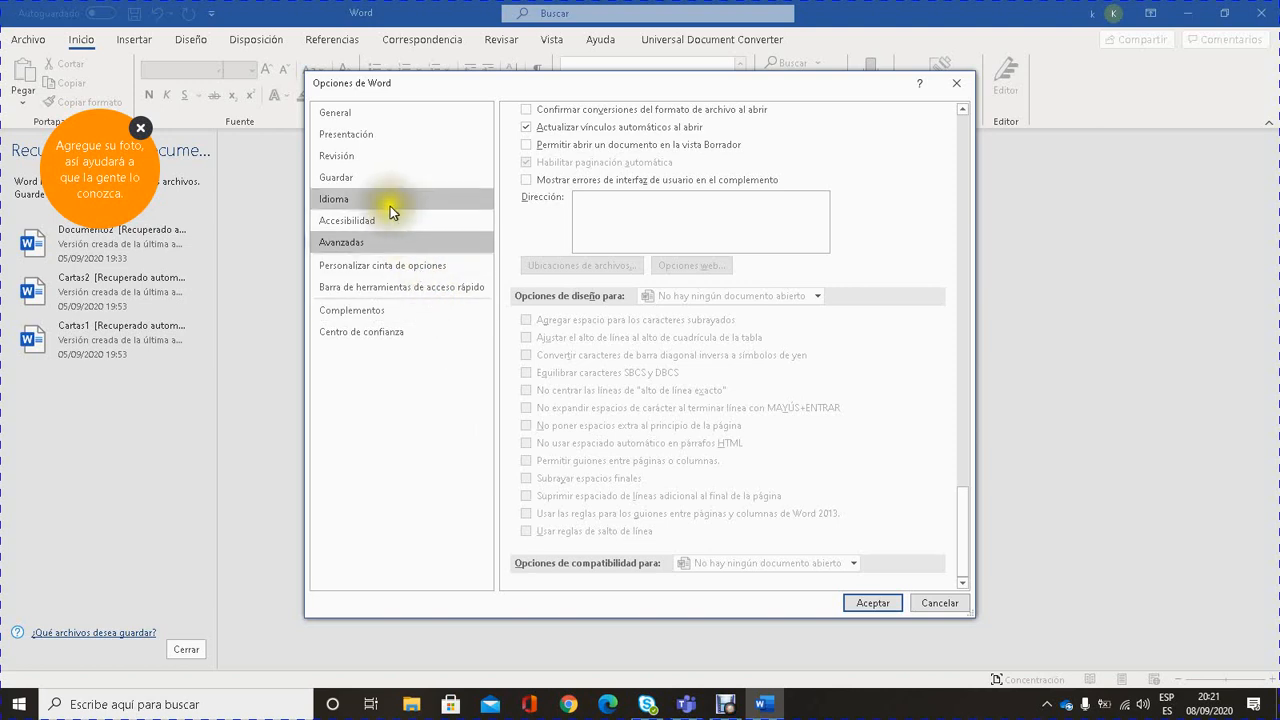
pyautogui.click(338, 179)
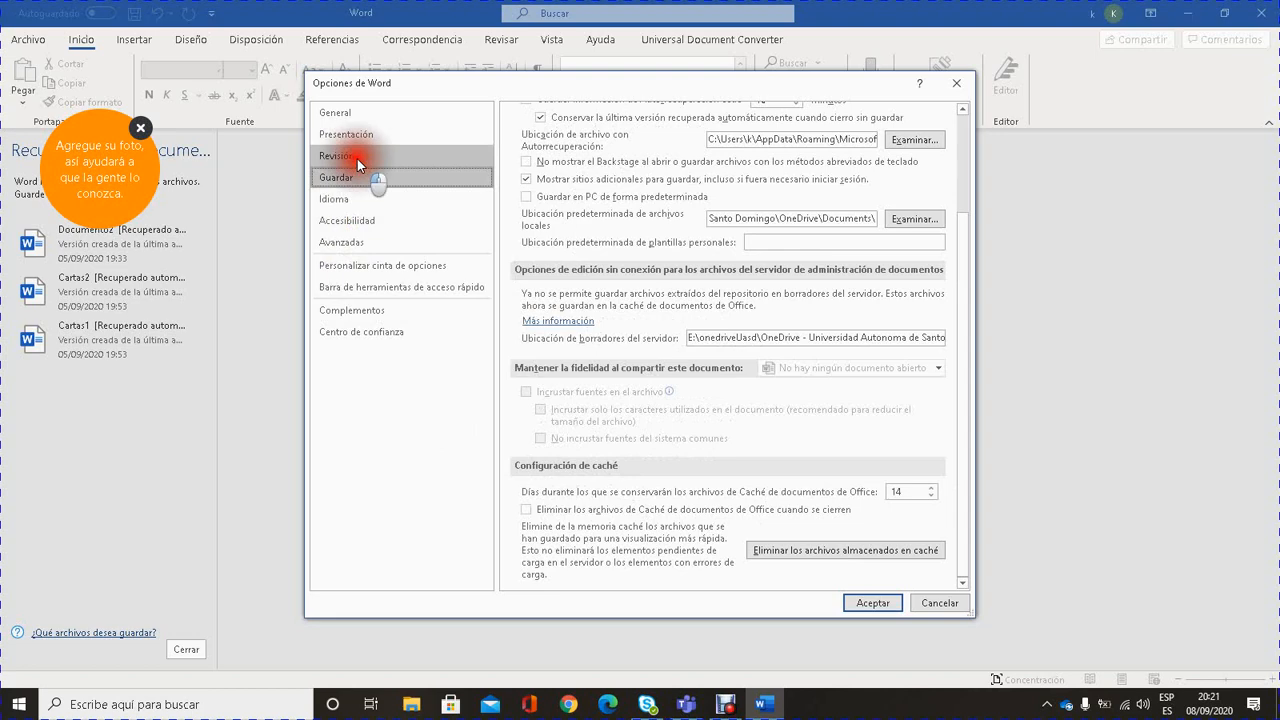
pyautogui.click(357, 159)
pyautogui.click(350, 176)
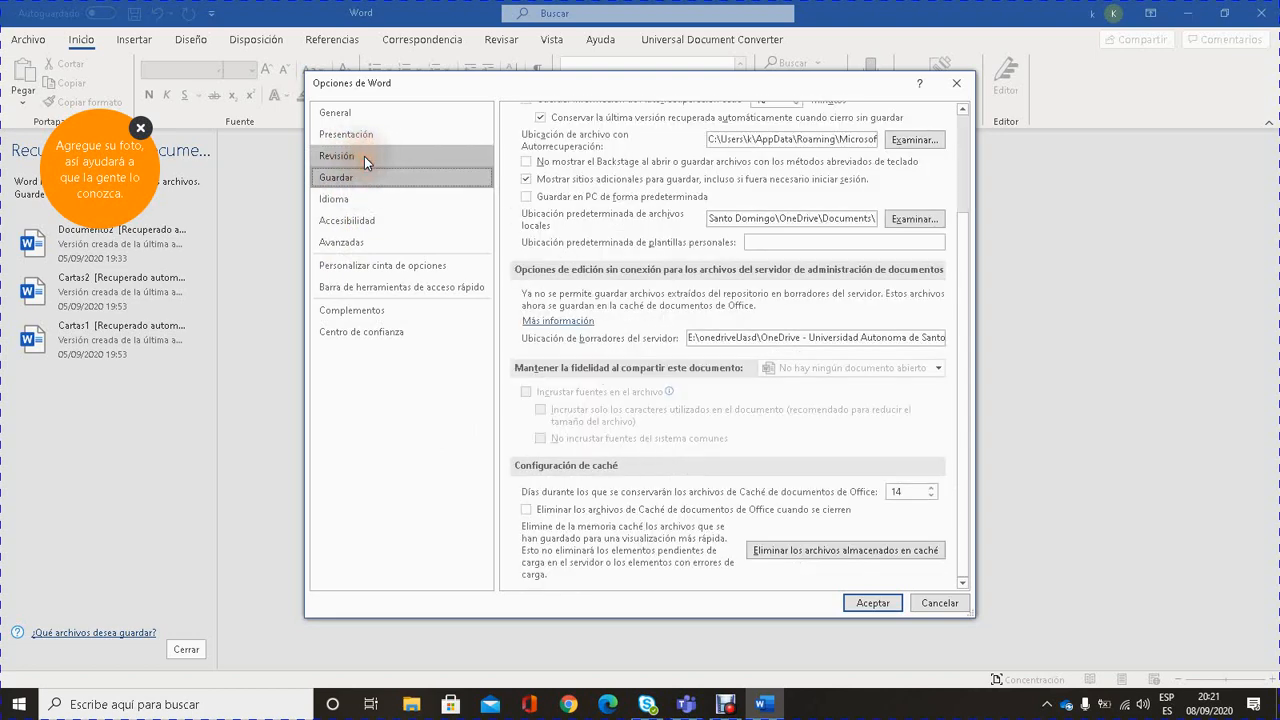